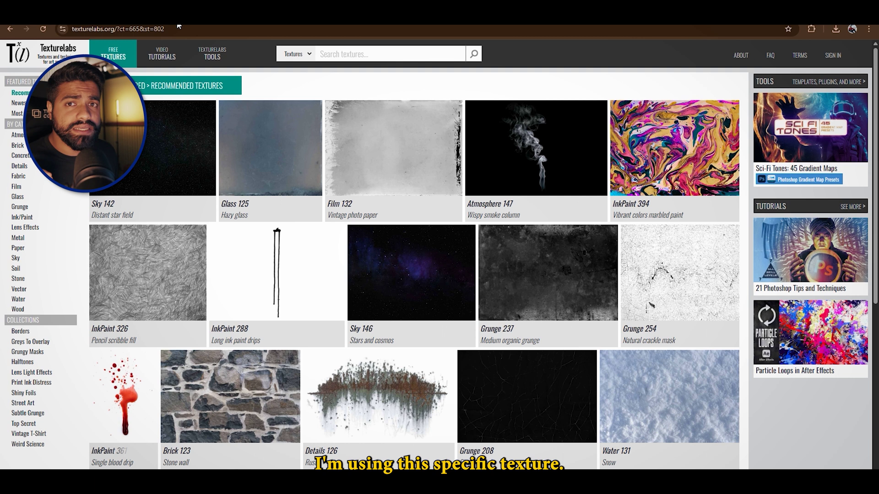
- Search Texturelabs for 'metal 291' and download its large 4240x2828 jpg
{"action": "left_click", "coordinate": [330, 58]}
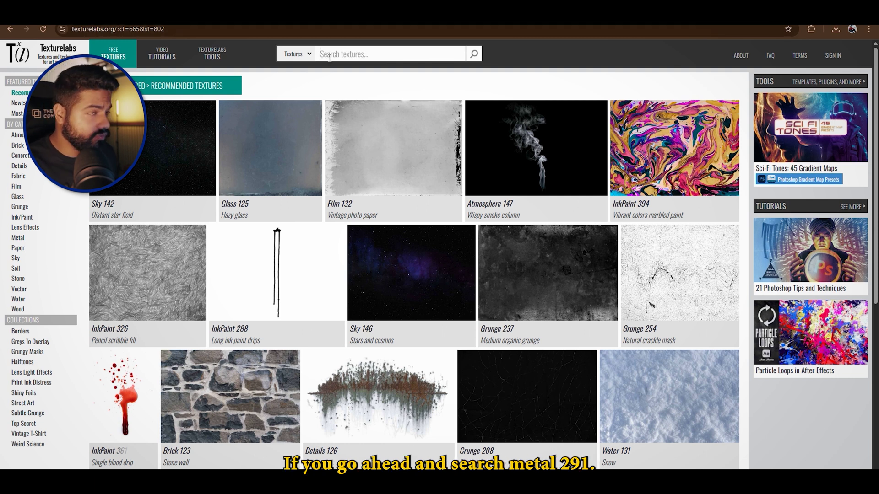
{"action": "type", "text": "metal 291"}
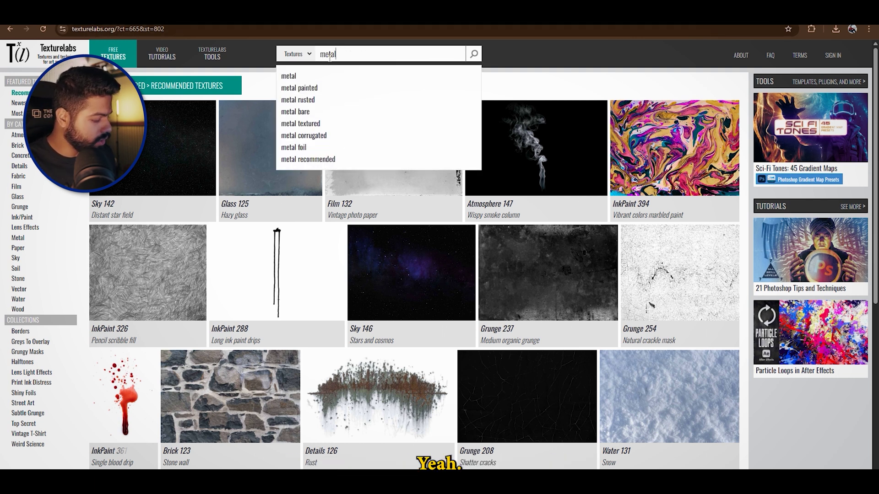
{"action": "key", "text": "Return"}
{"action": "left_click", "coordinate": [163, 219]}
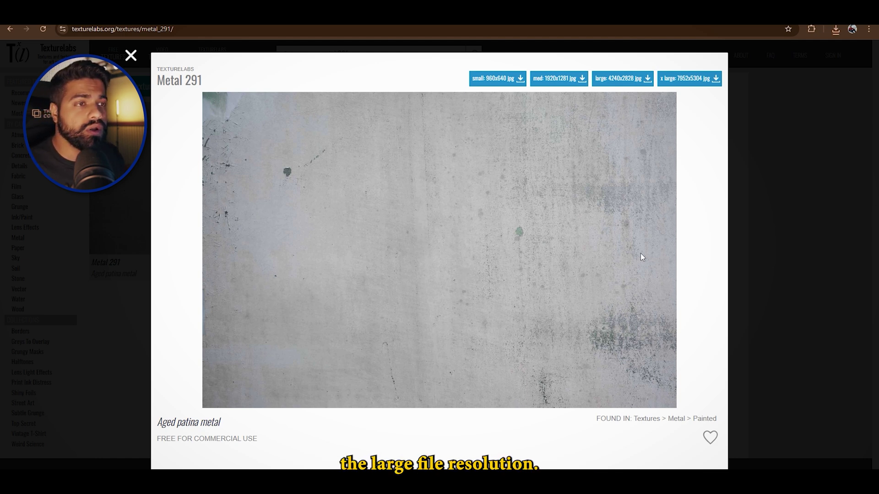
{"action": "left_click", "coordinate": [631, 79]}
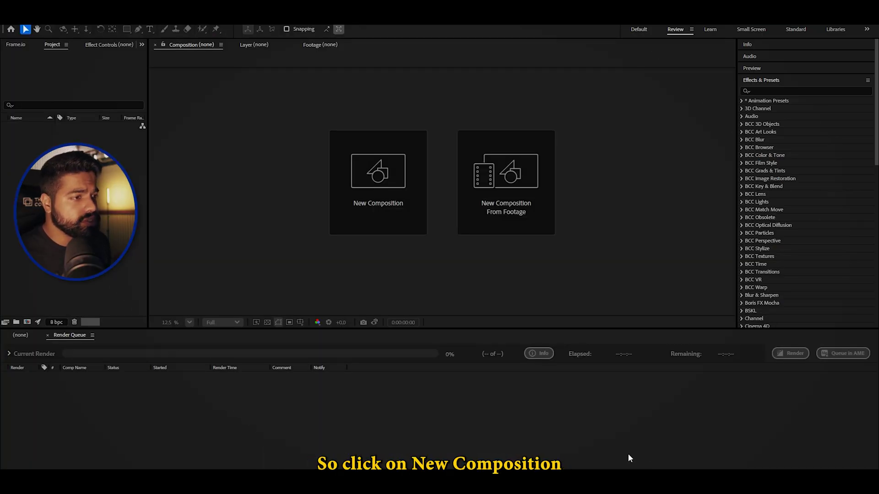
- Create Comp 1 at 3840x2160, 24 fps, lasting 0:00:20:02
{"action": "left_click", "coordinate": [391, 204]}
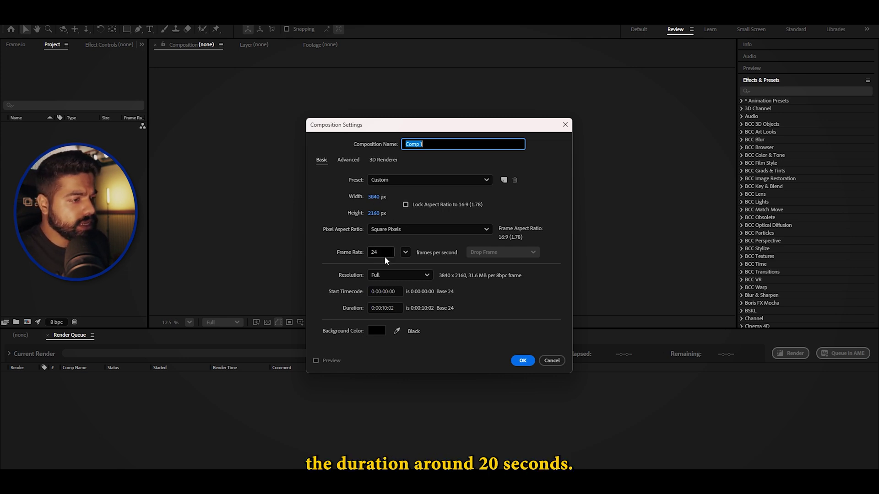
{"action": "left_click", "coordinate": [386, 308]}
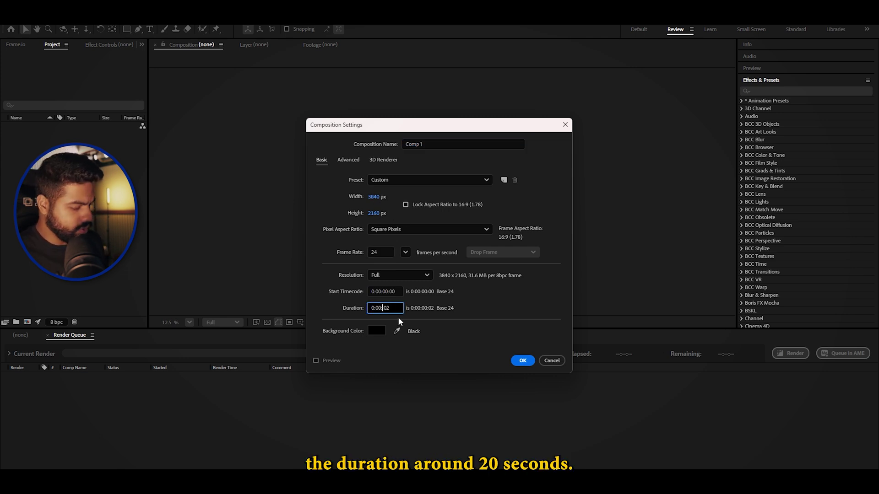
{"action": "type", "text": "20:"}
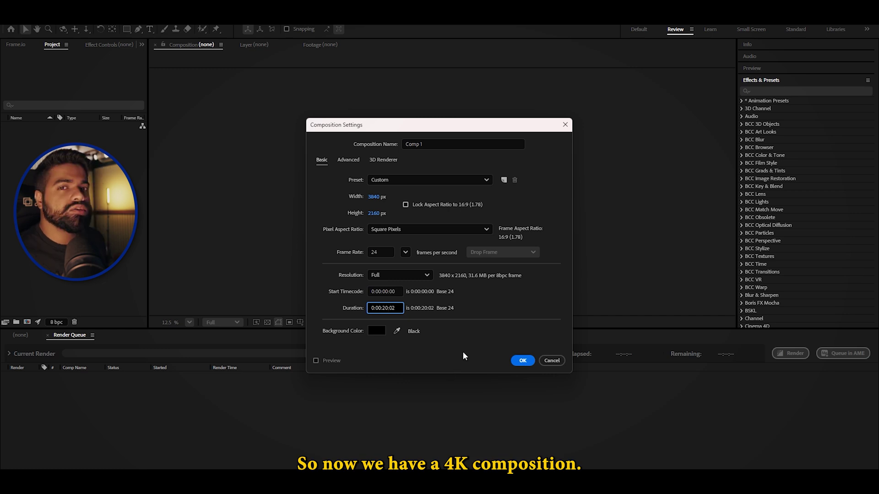
{"action": "key", "text": "Return"}
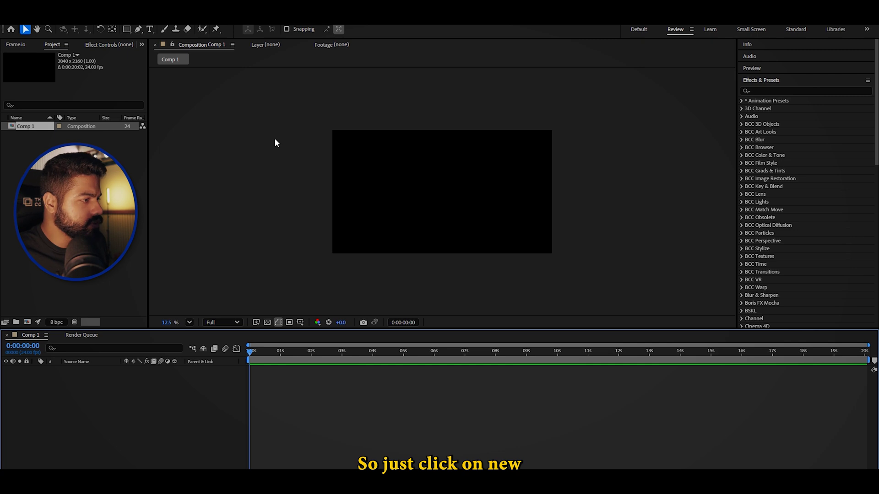
{"action": "right_click", "coordinate": [133, 385]}
- Add a full-frame solid layer coloured pink DA3C70
{"action": "mouse_move", "coordinate": [165, 272]}
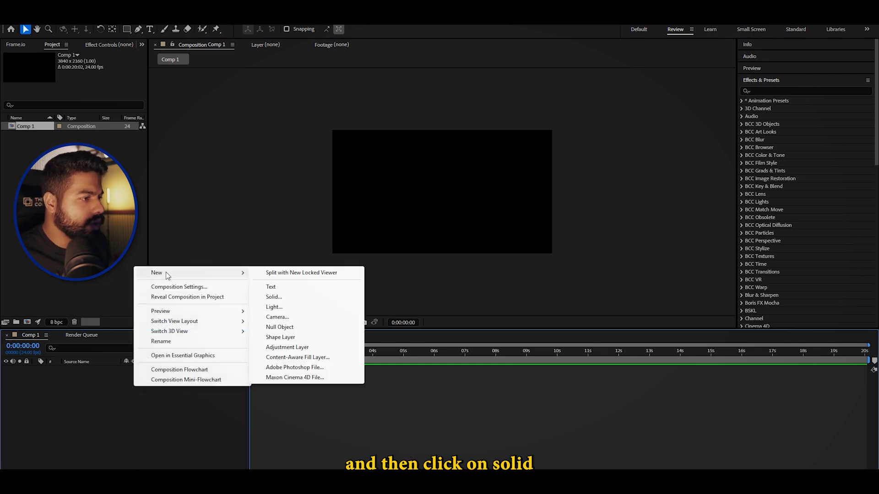
{"action": "left_click", "coordinate": [274, 296]}
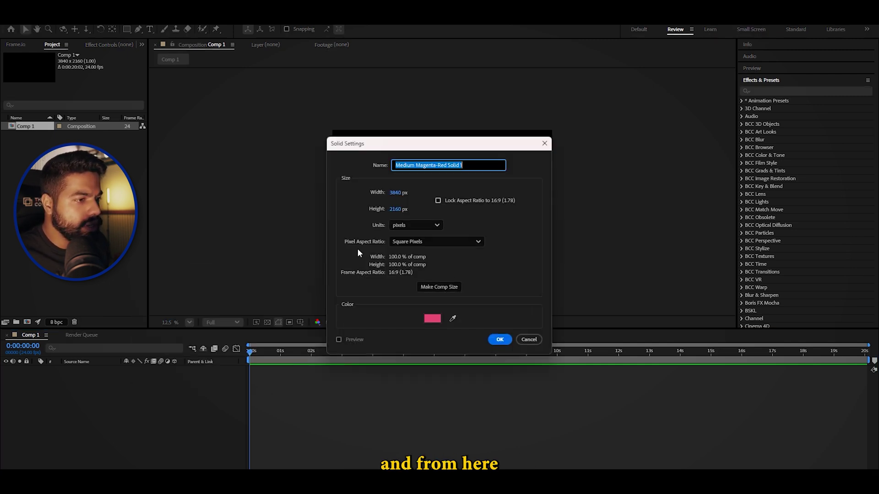
{"action": "left_click", "coordinate": [432, 319]}
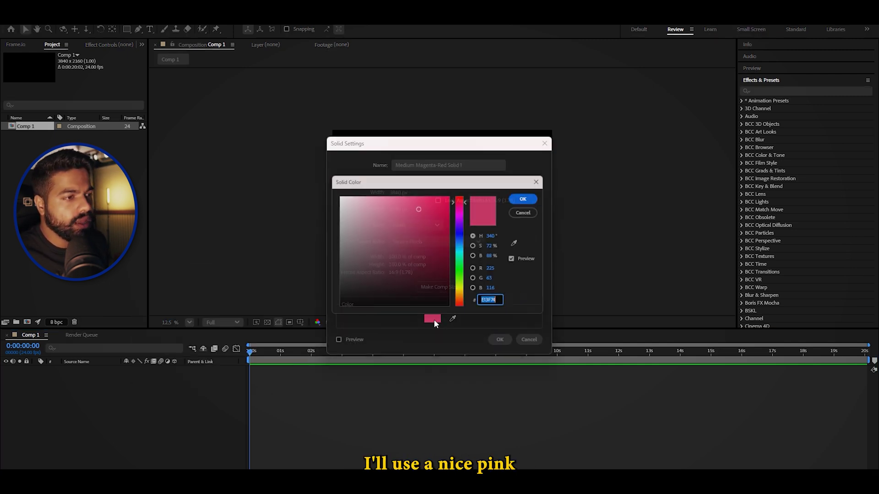
{"action": "left_click", "coordinate": [420, 212]}
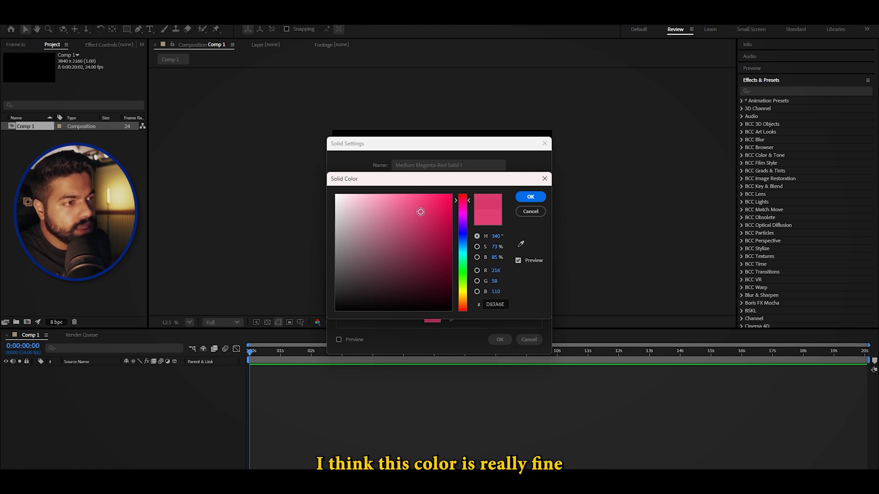
{"action": "left_click", "coordinate": [519, 197]}
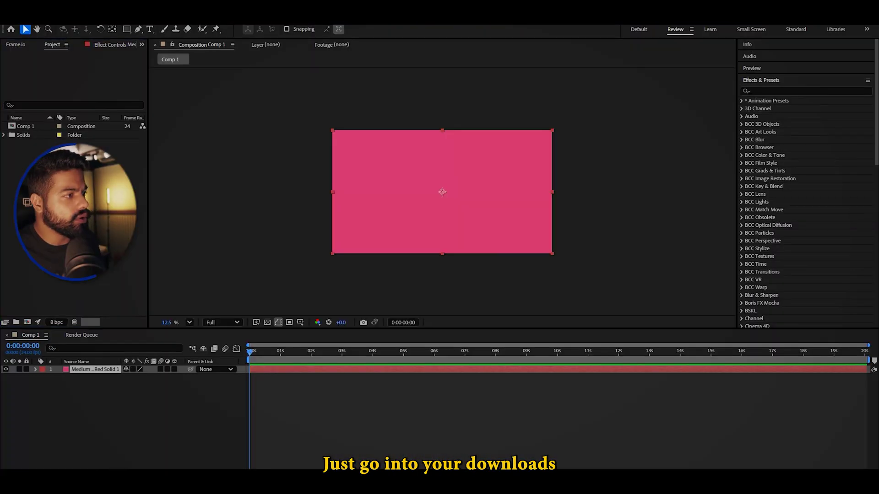
- Import the Metal 291 texture from Downloads and place it above the pink solid
{"action": "key", "text": "ctrl+i"}
{"action": "left_click", "coordinate": [42, 124]}
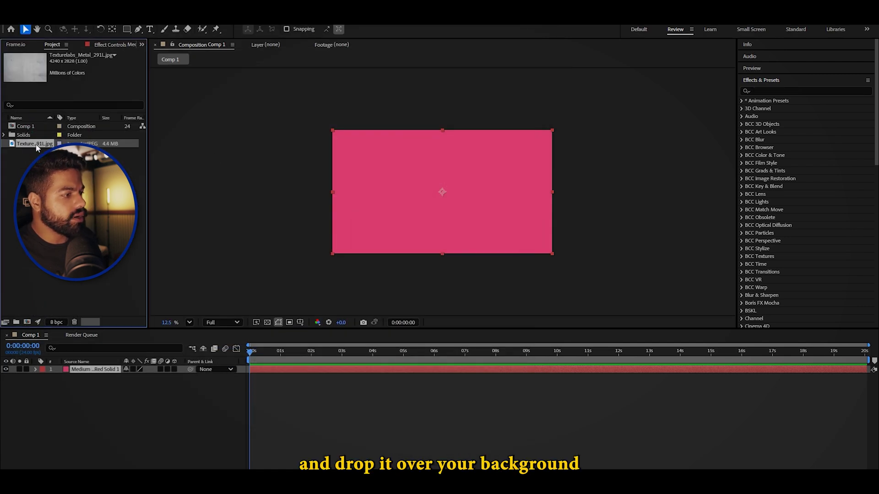
{"action": "left_click_drag", "start_coordinate": [37, 147], "coordinate": [85, 370]}
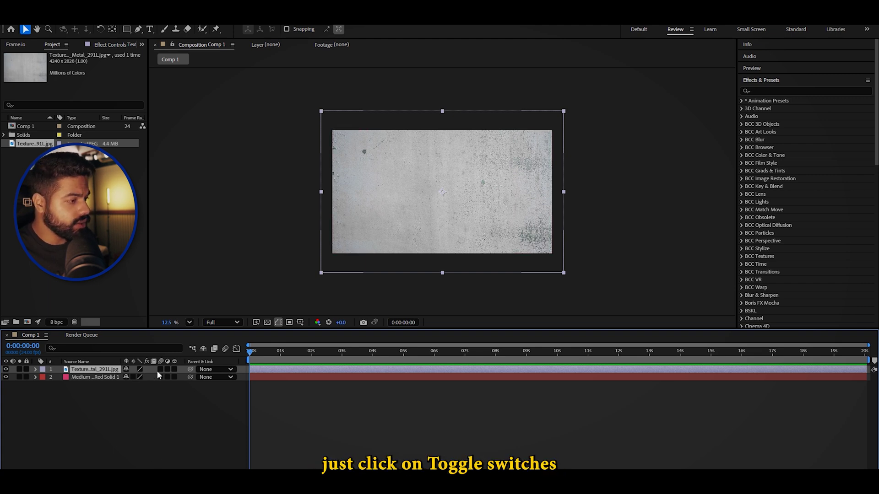
- Set the texture layer's blend mode to Overlay
{"action": "left_click", "coordinate": [149, 490]}
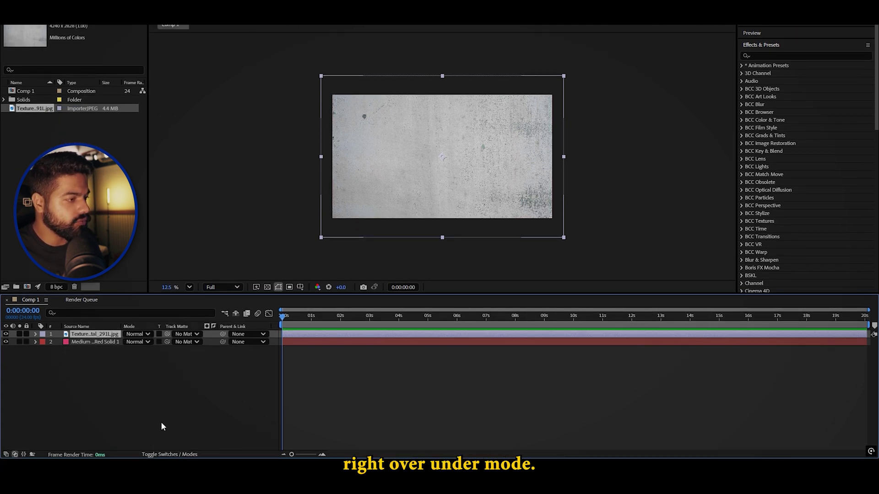
{"action": "left_click", "coordinate": [142, 373]}
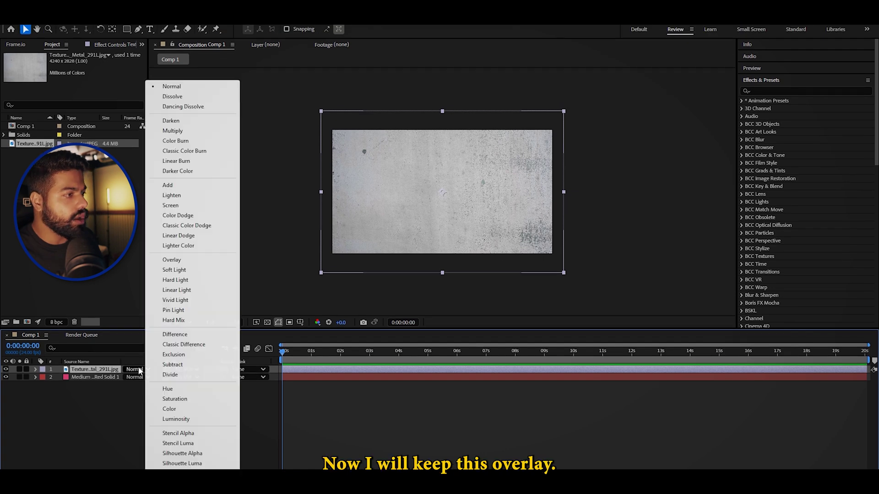
{"action": "left_click", "coordinate": [196, 260]}
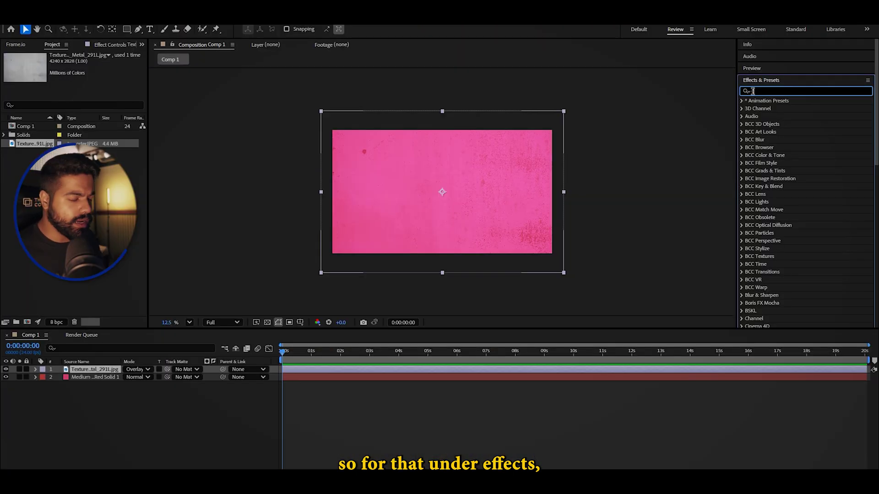
- Apply the Levels and Tint effects to the Metal 291 texture layer
{"action": "type", "text": "level"}
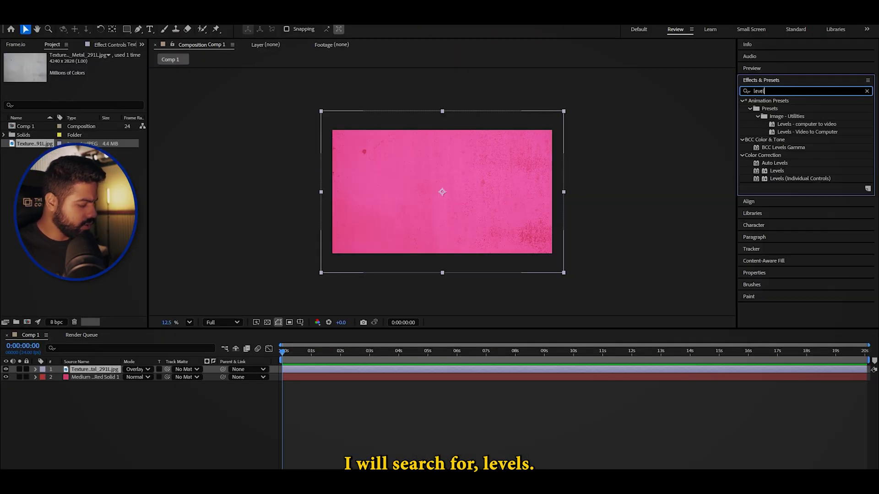
{"action": "left_click_drag", "start_coordinate": [777, 171], "coordinate": [405, 186]}
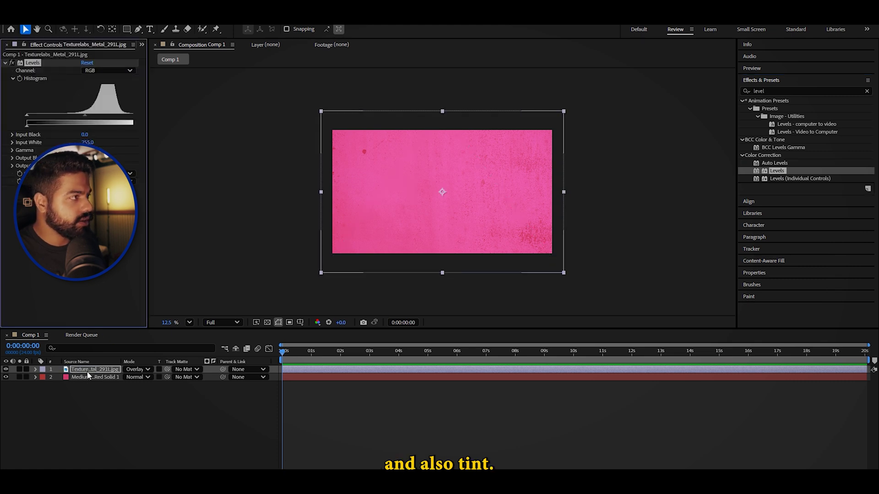
{"action": "type", "text": "tint"}
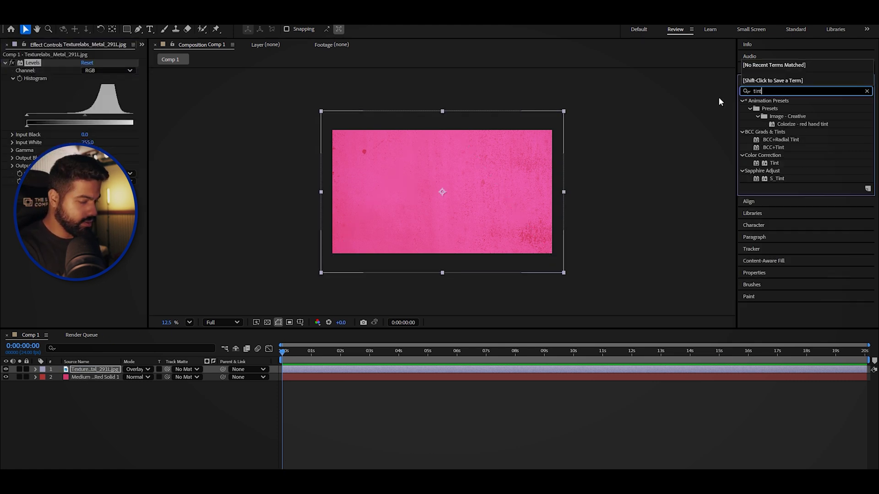
{"action": "left_click_drag", "start_coordinate": [773, 163], "coordinate": [87, 370]}
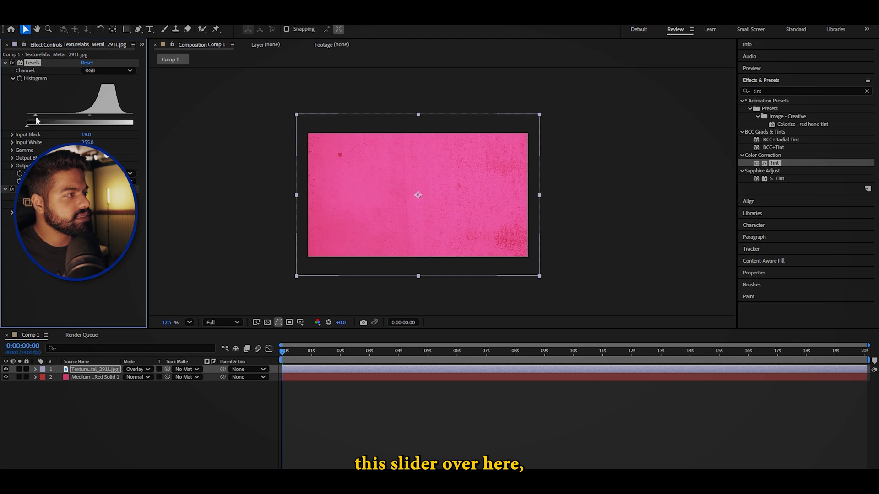
- Swap the Tint colours and raise Levels Input Black to 95
{"action": "left_click_drag", "start_coordinate": [26, 115], "coordinate": [67, 120]}
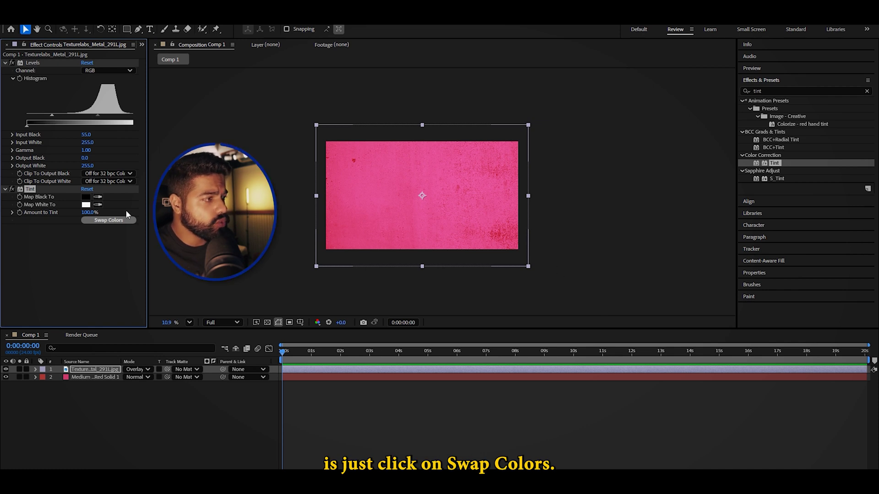
{"action": "left_click", "coordinate": [131, 221]}
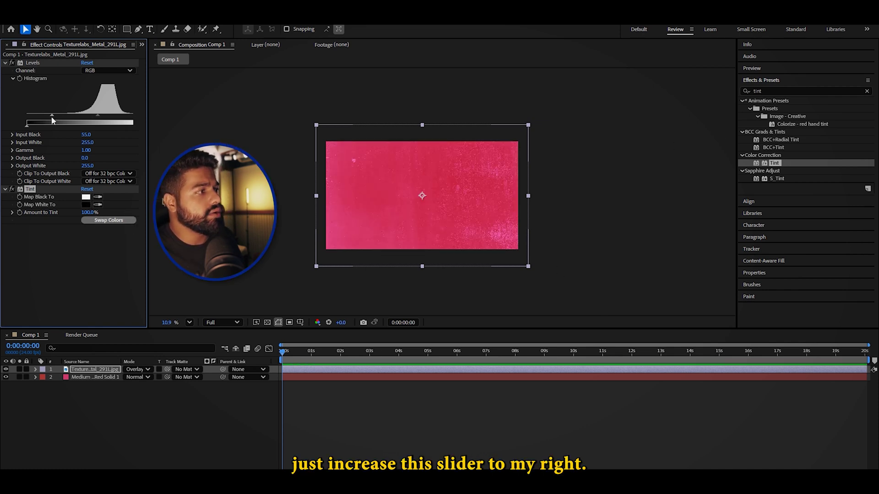
{"action": "left_click_drag", "start_coordinate": [53, 120], "coordinate": [82, 122]}
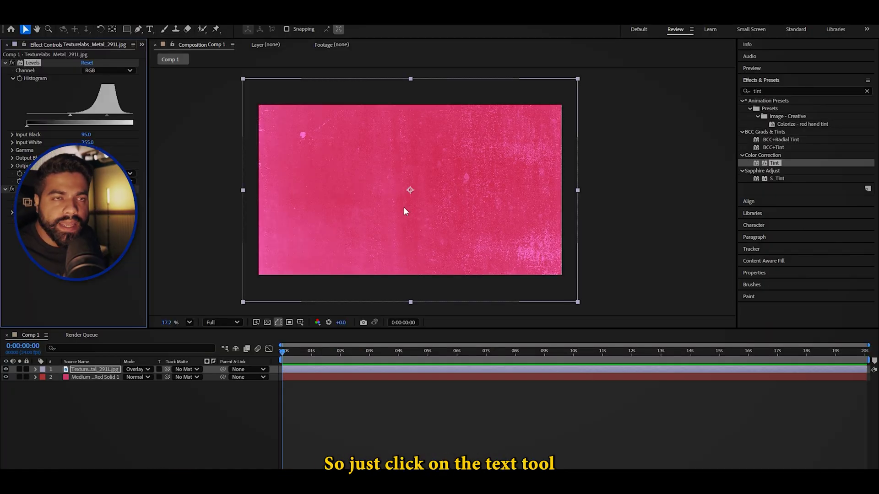
- Type a two-line 'SQUID GAME' title on the pink background
{"action": "left_click", "coordinate": [149, 29]}
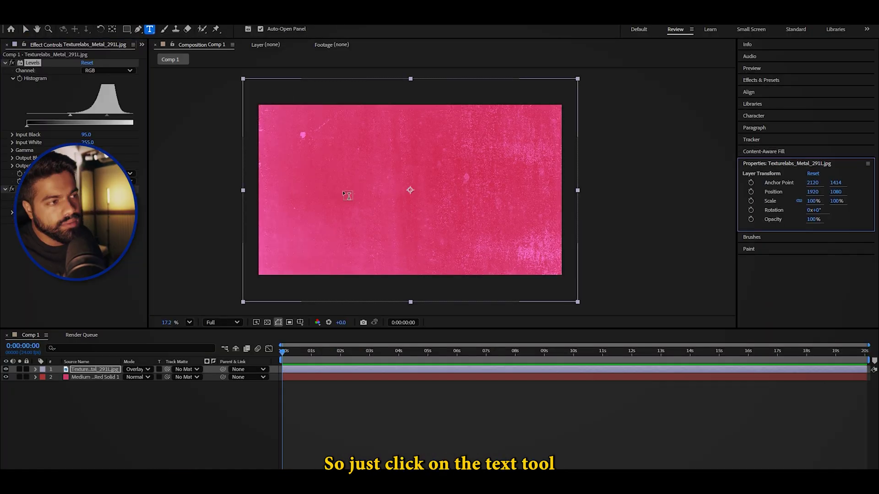
{"action": "left_click", "coordinate": [330, 177]}
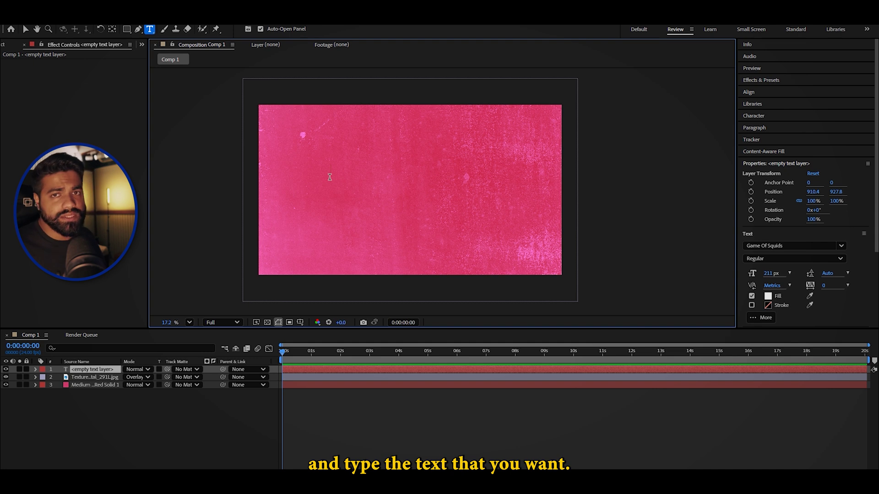
{"action": "type", "text": "sq"}
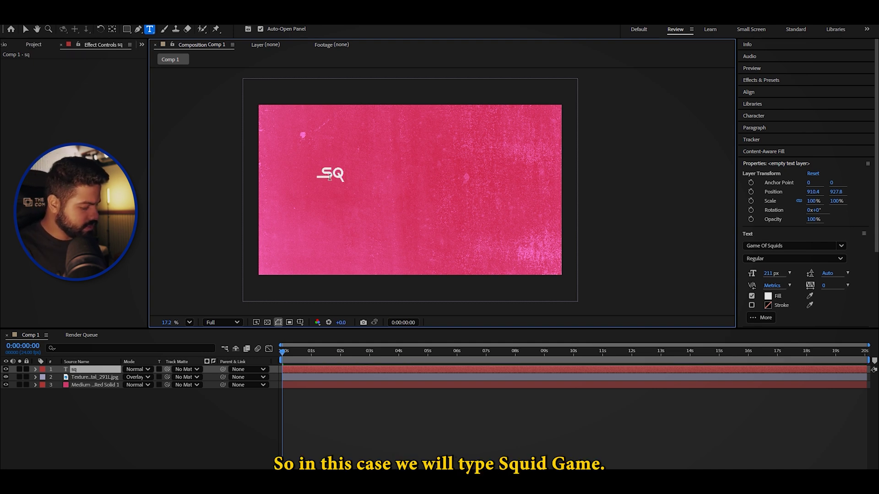
{"action": "type", "text": "uid game"}
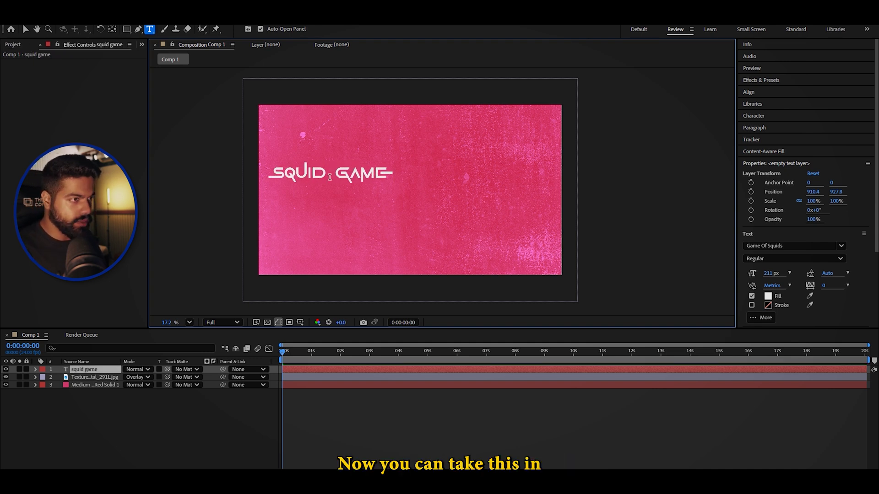
{"action": "left_click", "coordinate": [330, 173]}
{"action": "key", "text": "Return"}
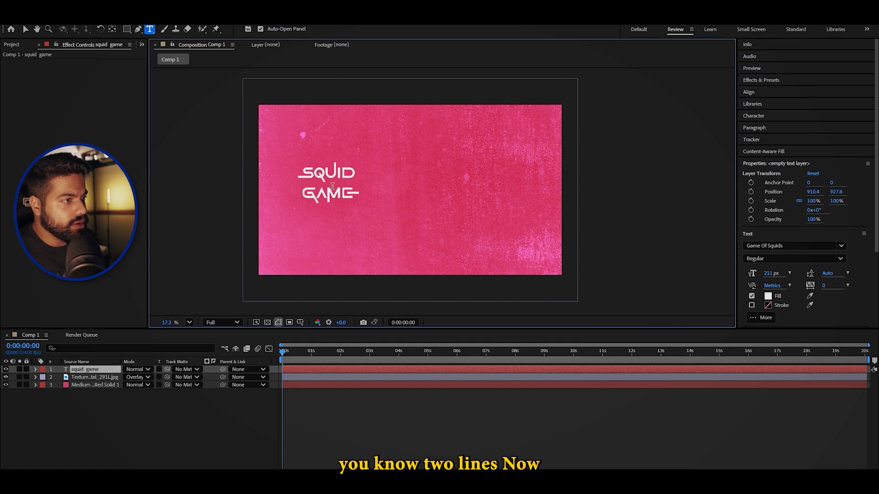
- Centre the title horizontally in the composition and scale it to 169%
{"action": "left_click_drag", "start_coordinate": [391, 251], "coordinate": [463, 263]}
{"action": "left_click", "coordinate": [763, 96]}
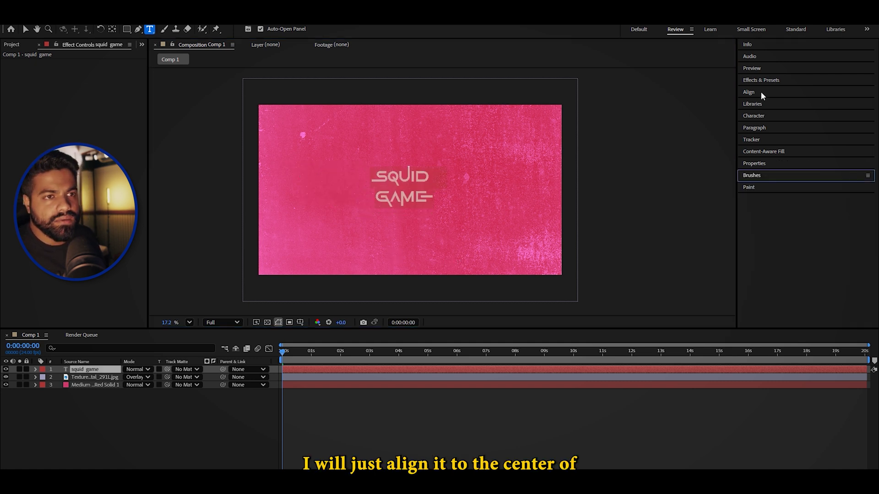
{"action": "left_click", "coordinate": [763, 96]}
{"action": "left_click", "coordinate": [746, 123]}
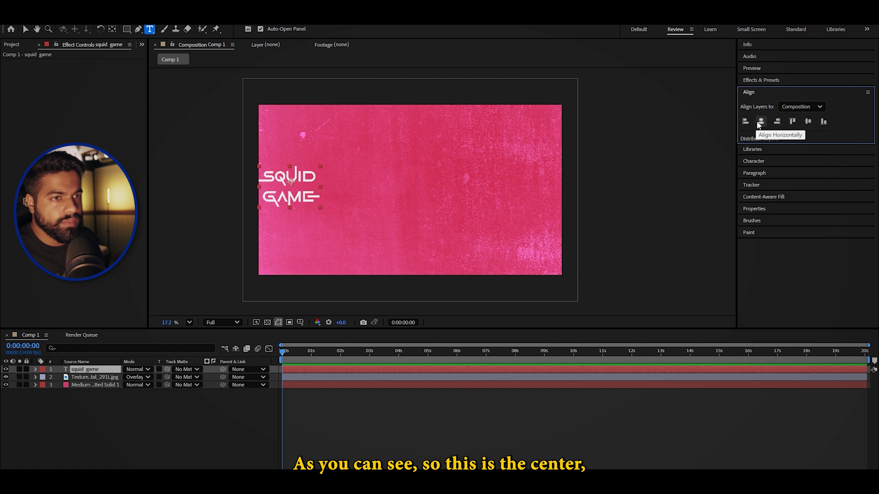
{"action": "left_click", "coordinate": [776, 122]}
{"action": "left_click", "coordinate": [761, 123]}
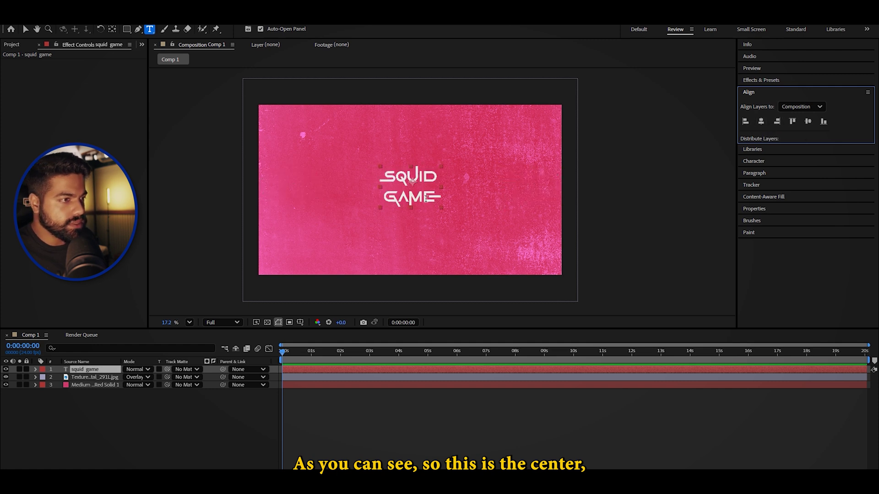
{"action": "left_click", "coordinate": [405, 416]}
{"action": "key", "text": "s"}
{"action": "left_click_drag", "start_coordinate": [137, 377], "coordinate": [168, 373]}
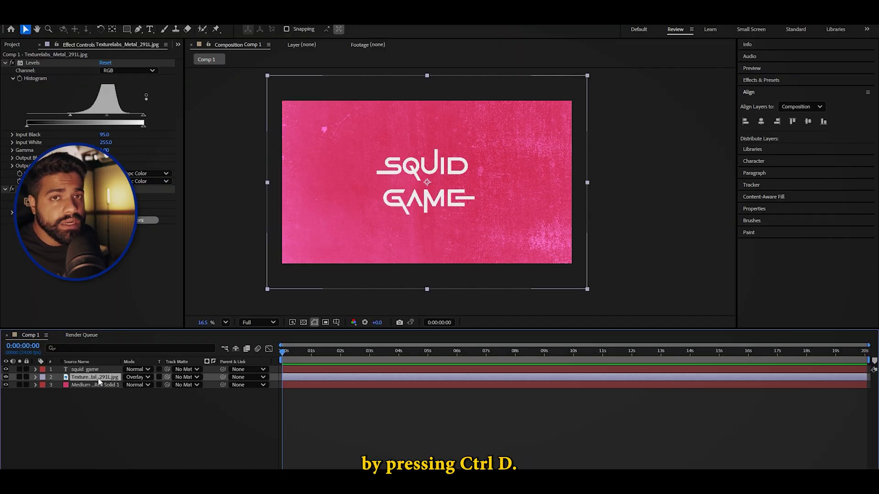
- Duplicate the grunge texture and use the SQUID GAME text layer as its track matte
{"action": "key", "text": "ctrl+d"}
{"action": "left_click", "coordinate": [98, 370]}
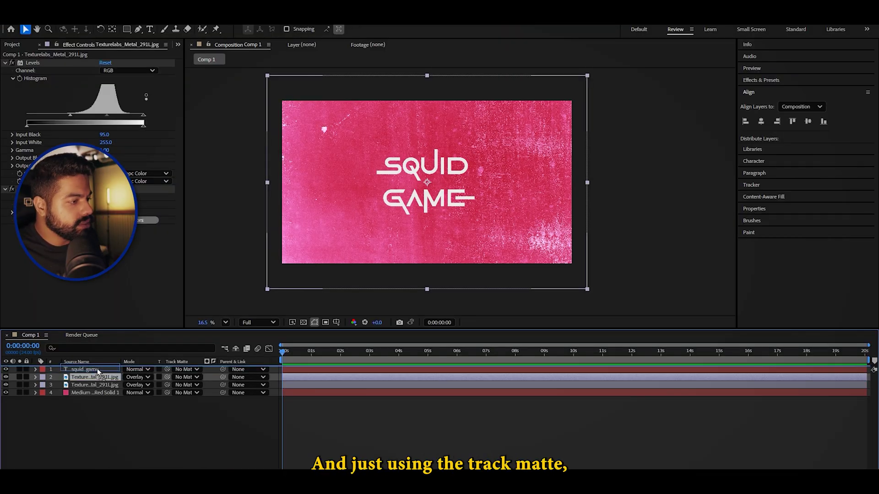
{"action": "left_click_drag", "start_coordinate": [97, 369], "coordinate": [97, 378]}
{"action": "left_click_drag", "start_coordinate": [167, 369], "coordinate": [98, 381]}
{"action": "left_click", "coordinate": [6, 377]}
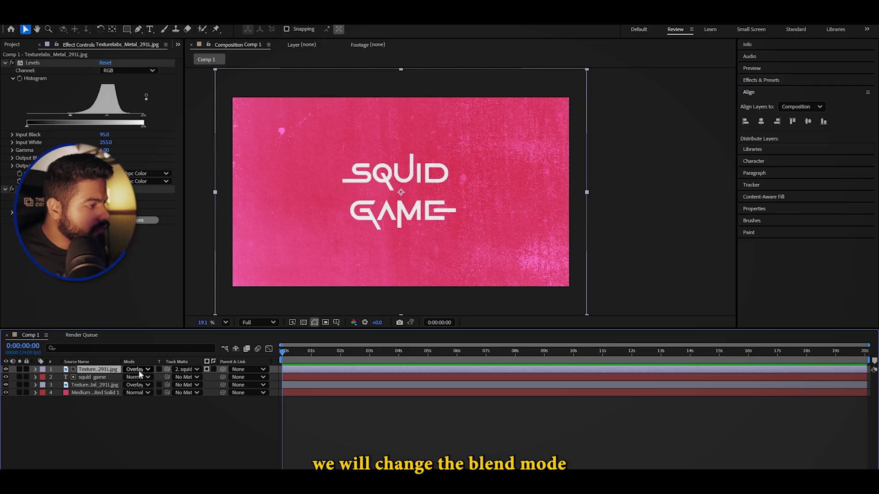
- Set the track-matted texture layer's blend mode to Multiply
{"action": "left_click", "coordinate": [139, 370]}
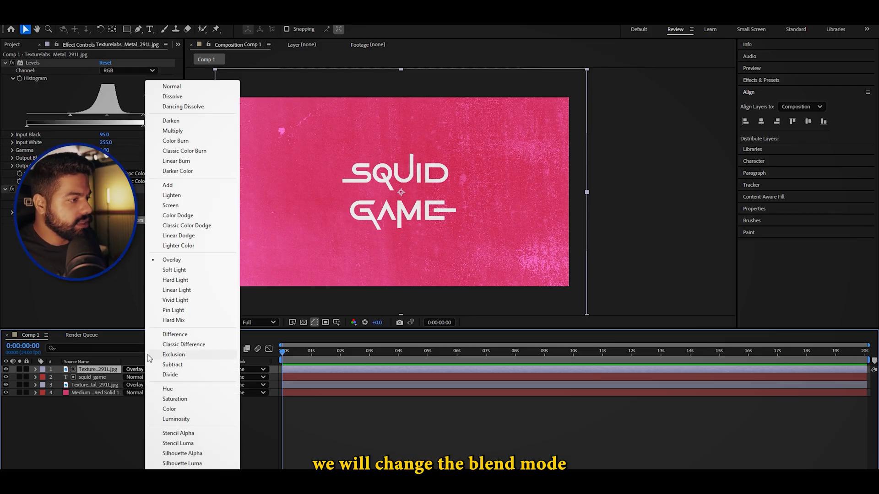
{"action": "left_click", "coordinate": [172, 131]}
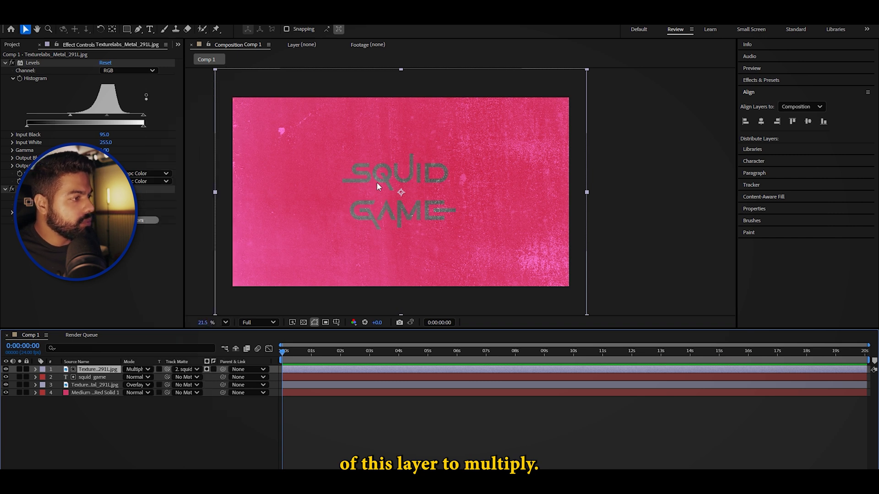
{"action": "scroll", "coordinate": [377, 183], "scroll_direction": "up", "scroll_amount": 2}
{"action": "scroll", "coordinate": [413, 167], "scroll_direction": "down", "scroll_amount": 1}
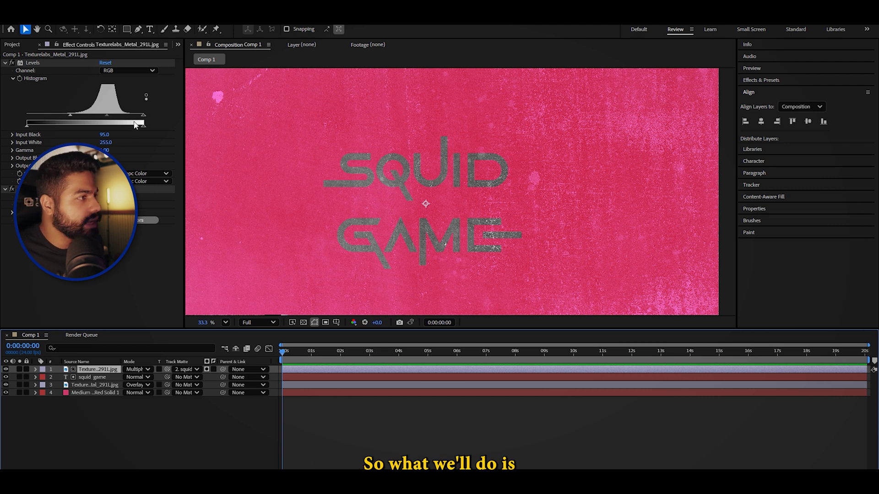
- Adjust the matted texture's Levels to Input Black 177 and Input White 245
{"action": "left_click_drag", "start_coordinate": [144, 115], "coordinate": [130, 116]}
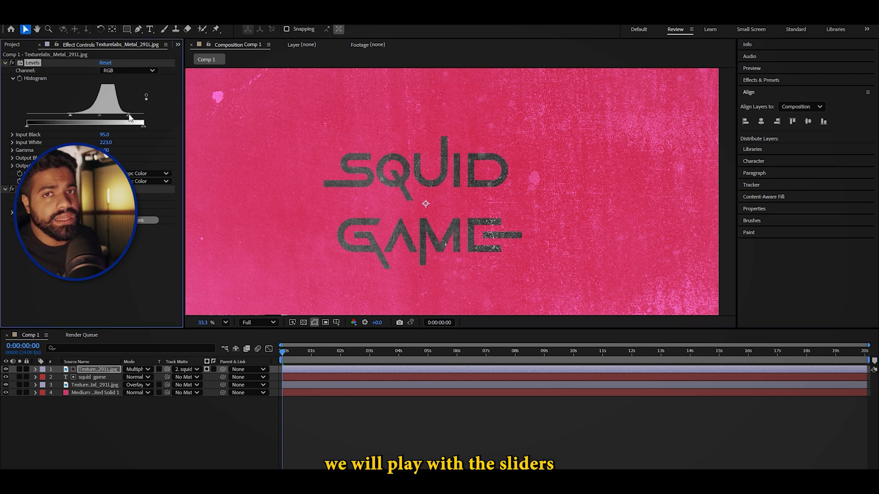
{"action": "left_click_drag", "start_coordinate": [129, 117], "coordinate": [137, 118]}
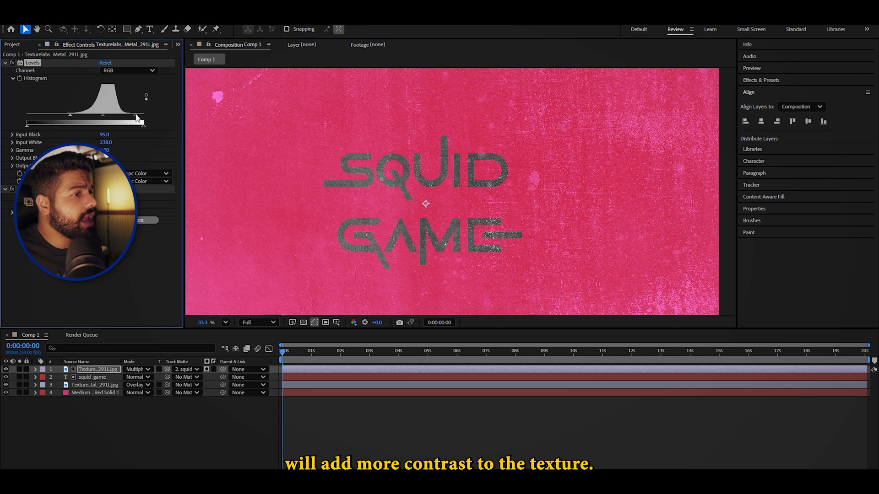
{"action": "left_click_drag", "start_coordinate": [126, 115], "coordinate": [106, 123]}
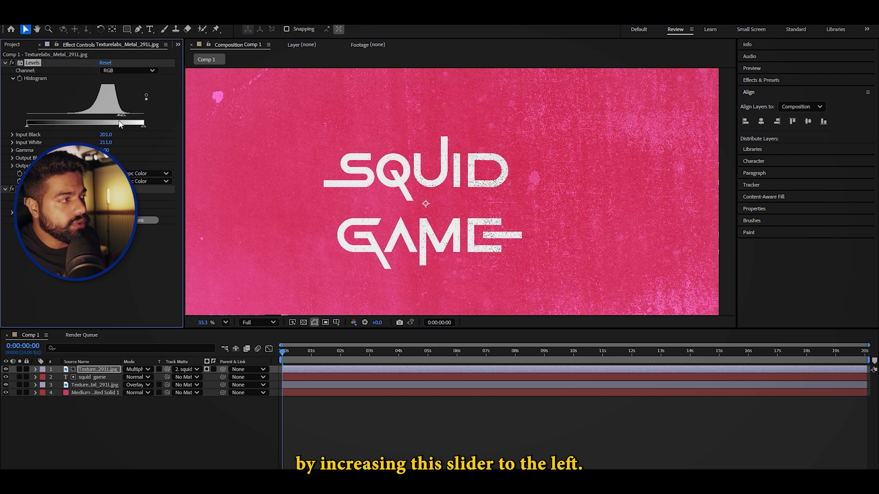
{"action": "scroll", "coordinate": [333, 150], "scroll_direction": "up", "scroll_amount": 3}
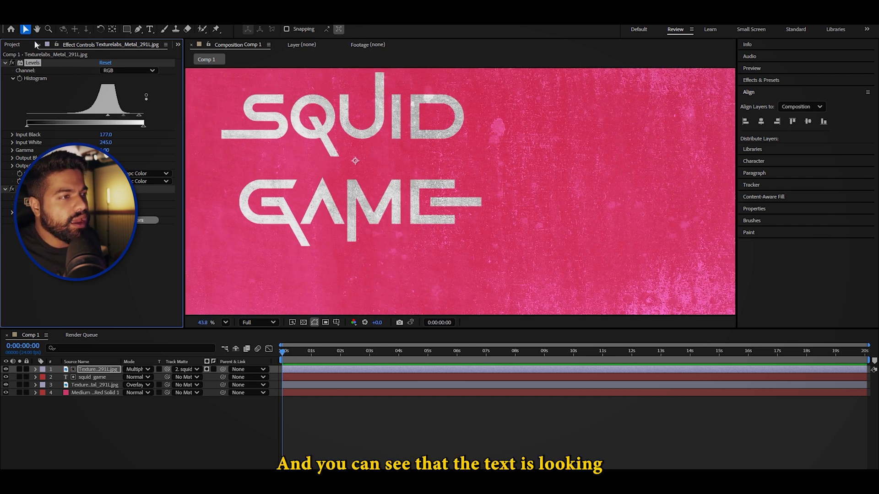
{"action": "left_click", "coordinate": [36, 30]}
{"action": "left_click_drag", "start_coordinate": [293, 124], "coordinate": [336, 173]}
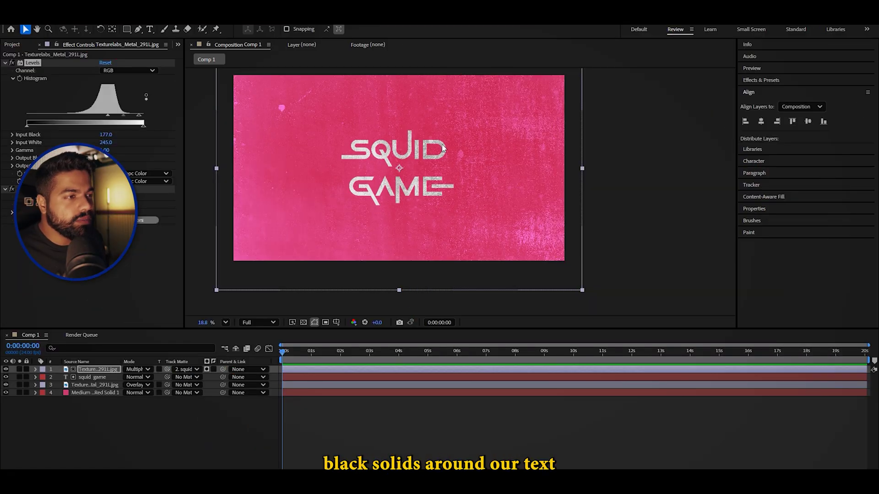
- Zoom to 50% and start a Pen shape inside the letter D's gap
{"action": "scroll", "coordinate": [442, 147], "scroll_direction": "up", "scroll_amount": 5}
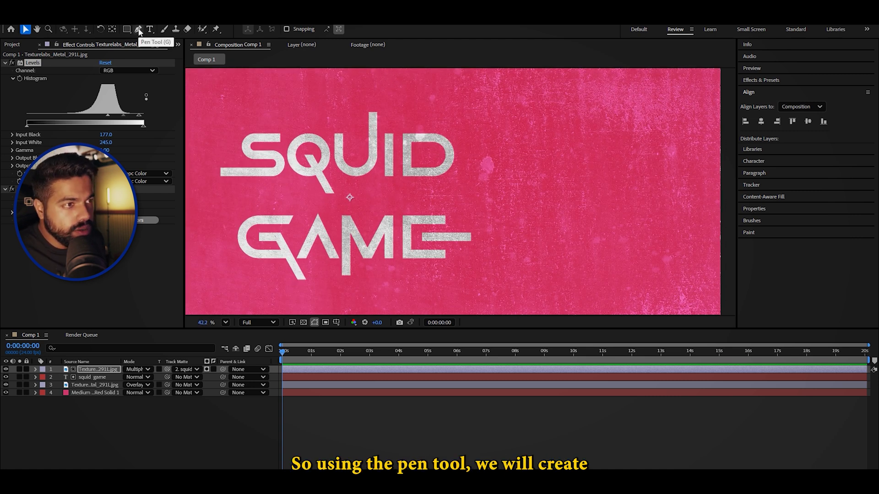
{"action": "key", "text": "period"}
{"action": "left_click", "coordinate": [137, 29]}
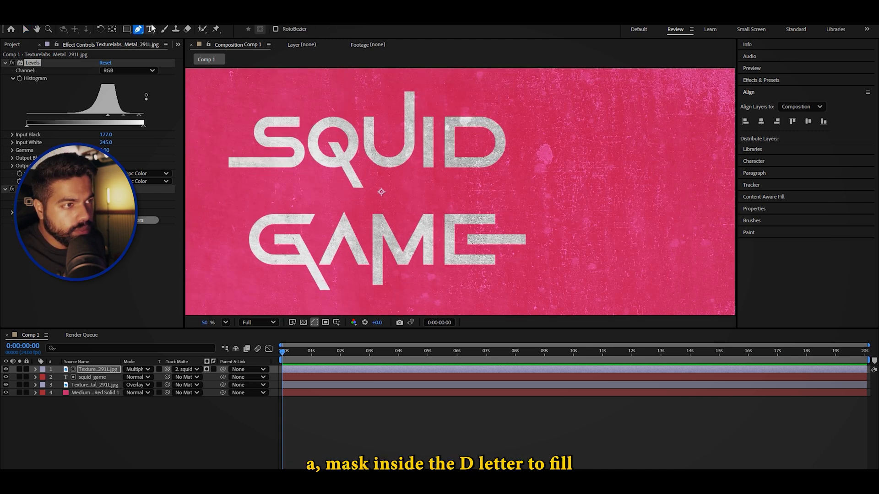
{"action": "scroll", "coordinate": [467, 138], "scroll_direction": "up", "scroll_amount": 4}
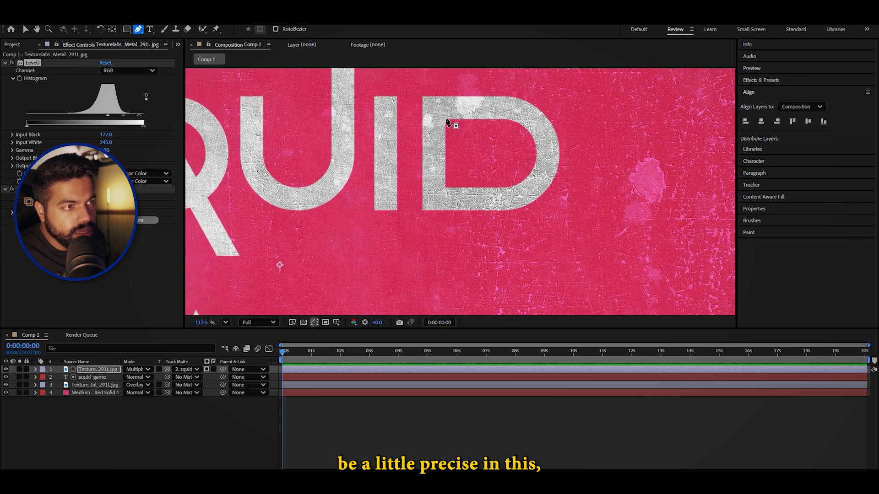
{"action": "left_click", "coordinate": [445, 118]}
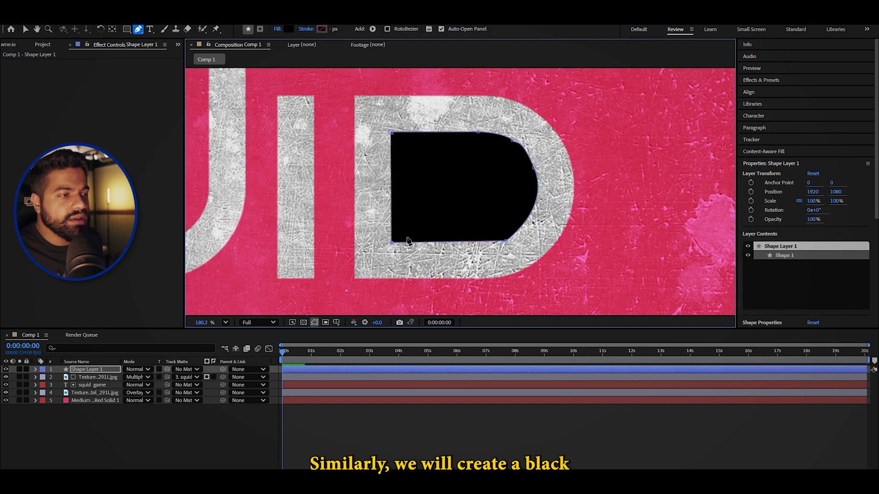
{"action": "scroll", "coordinate": [409, 240], "scroll_direction": "down", "scroll_amount": 3}
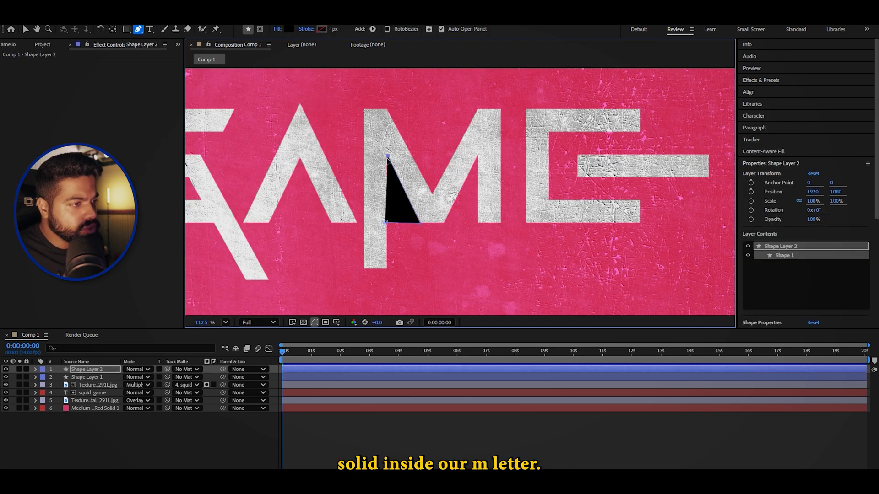
{"action": "scroll", "coordinate": [387, 160], "scroll_direction": "up", "scroll_amount": 4}
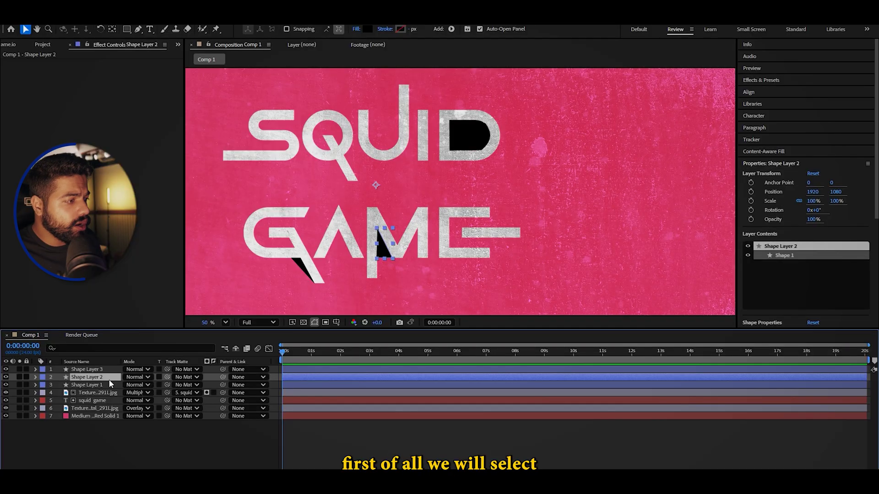
- Move Shape Layers 1, 2 and 3 below the texture layers
{"action": "left_click", "coordinate": [96, 369]}
{"action": "left_click", "coordinate": [100, 377], "text": "shift"}
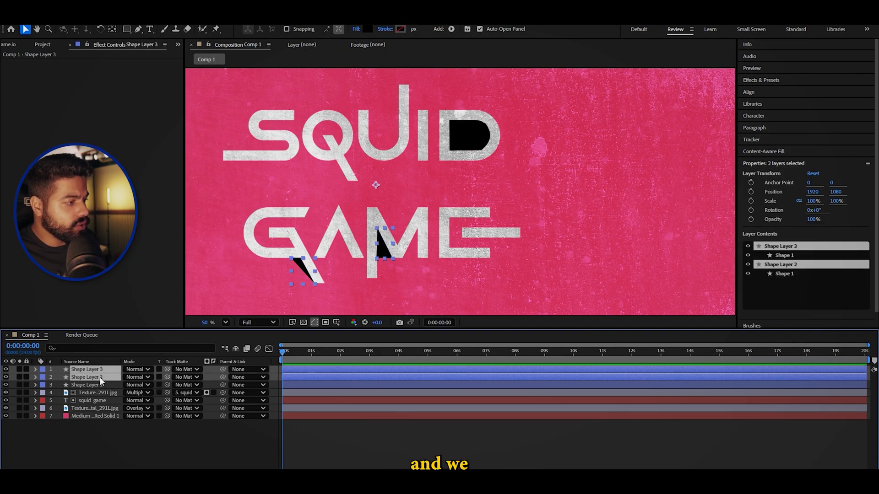
{"action": "left_click", "coordinate": [93, 385], "text": "shift"}
{"action": "left_click_drag", "start_coordinate": [91, 386], "coordinate": [84, 411]}
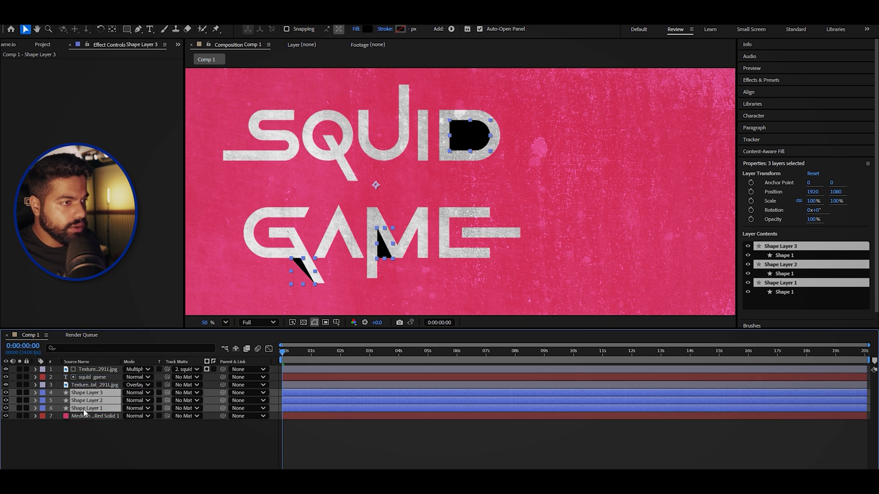
{"action": "scroll", "coordinate": [404, 230], "scroll_direction": "up", "scroll_amount": 5}
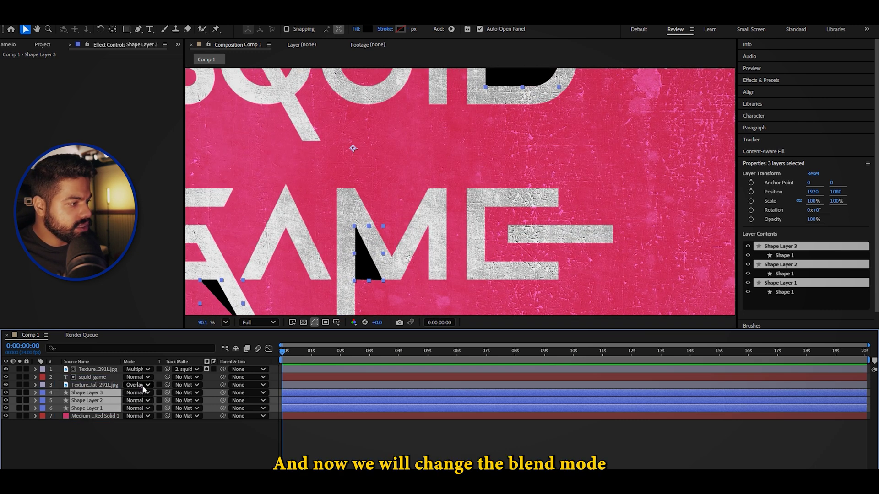
- Set the main texture layer's blend mode to Add and view the full frame
{"action": "left_click", "coordinate": [139, 386]}
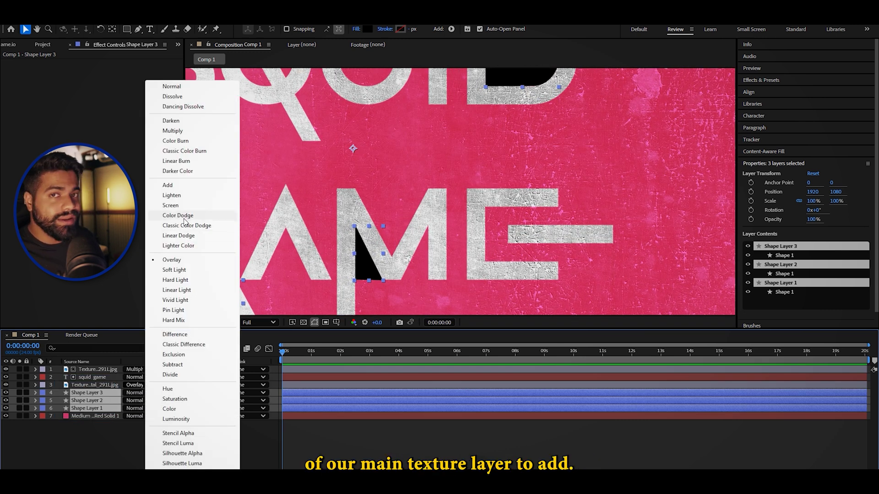
{"action": "left_click", "coordinate": [179, 185]}
{"action": "scroll", "coordinate": [354, 270], "scroll_direction": "down", "scroll_amount": 10}
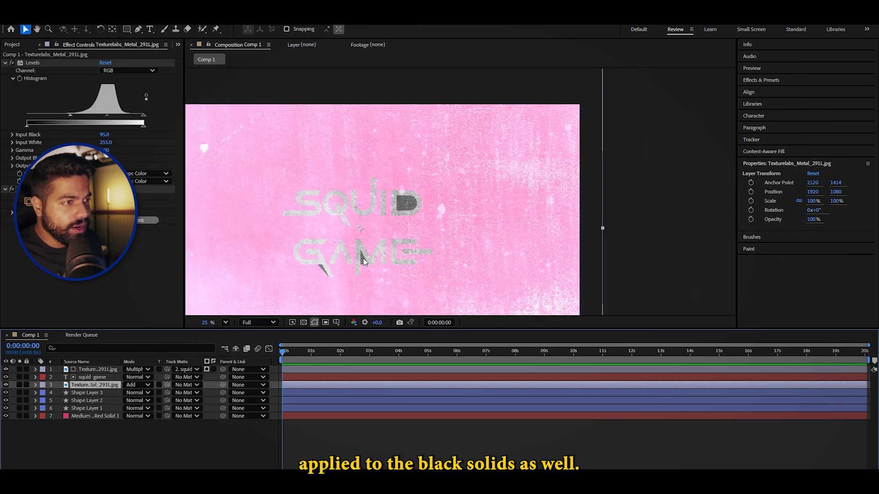
{"action": "key", "text": "h"}
{"action": "scroll", "coordinate": [454, 163], "scroll_direction": "up", "scroll_amount": 3}
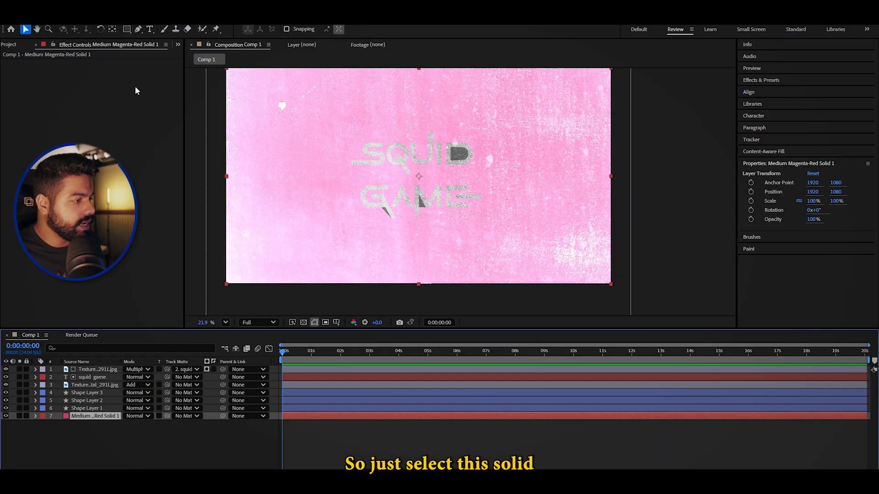
- Brighten the background solid to magenta EF2467 and darken the metal texture with Levels
{"action": "left_click", "coordinate": [78, 21]}
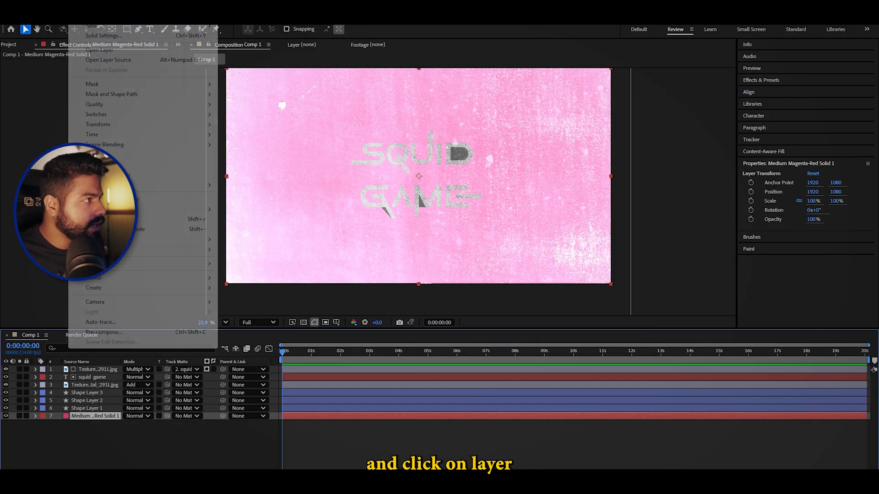
{"action": "left_click", "coordinate": [85, 37]}
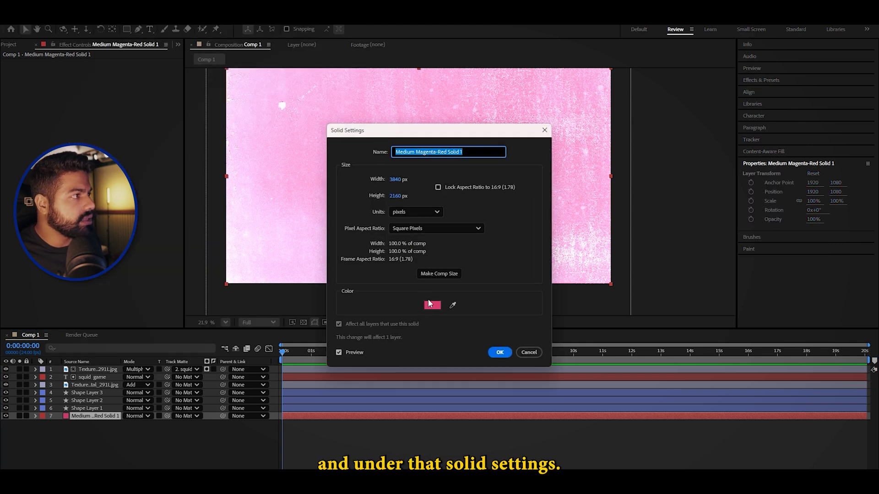
{"action": "left_click", "coordinate": [431, 304]}
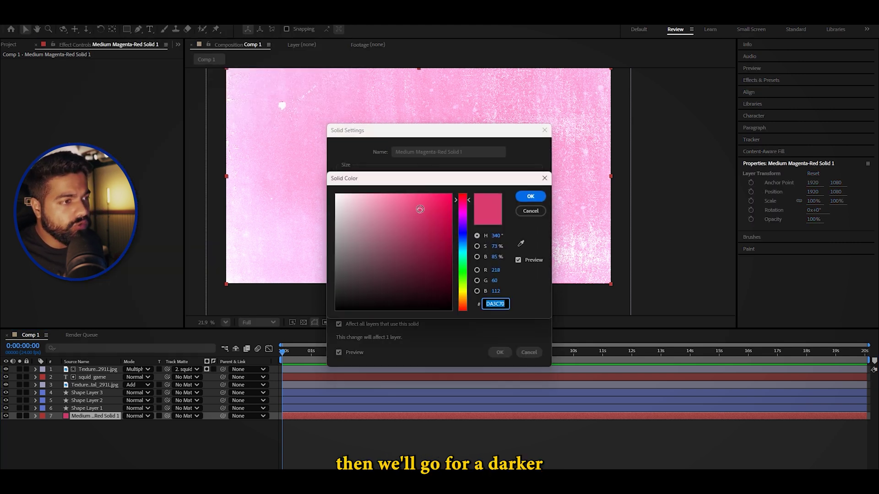
{"action": "left_click_drag", "start_coordinate": [420, 209], "coordinate": [423, 207]}
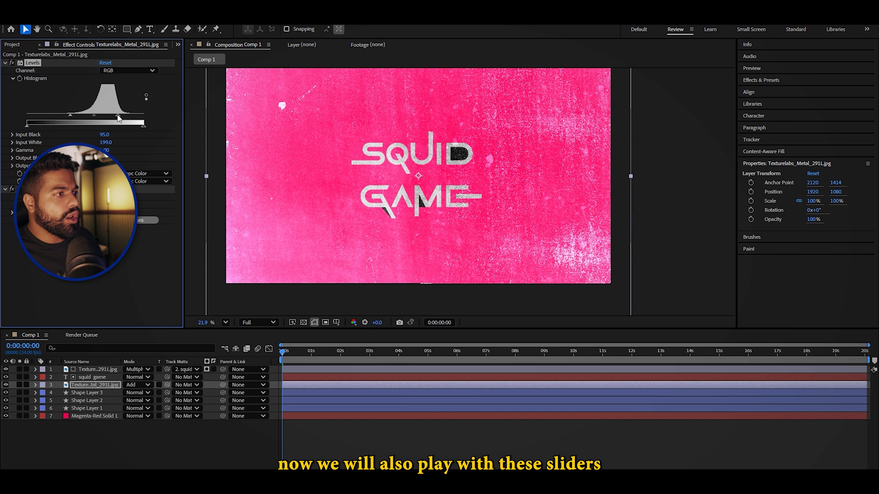
{"action": "left_click_drag", "start_coordinate": [101, 116], "coordinate": [116, 115]}
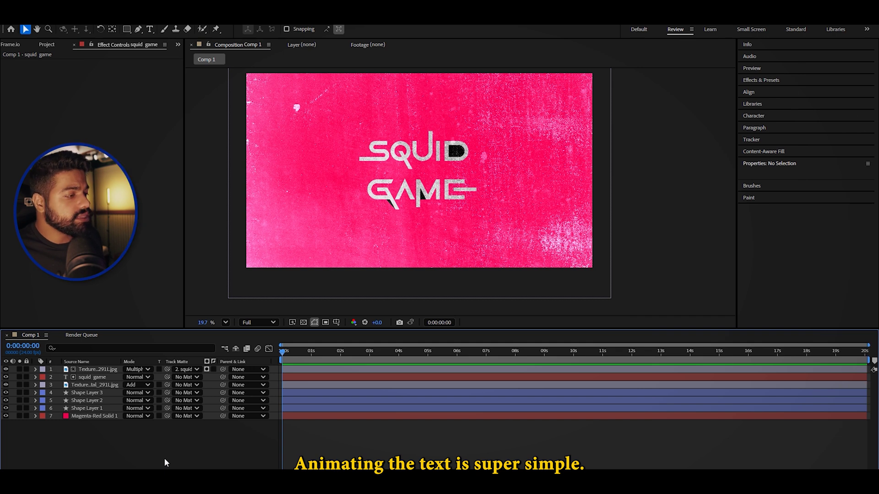
- Convert the squid game text layer into shapes, dismissing the disk cache warning
{"action": "left_click", "coordinate": [94, 381]}
{"action": "right_click", "coordinate": [94, 381]}
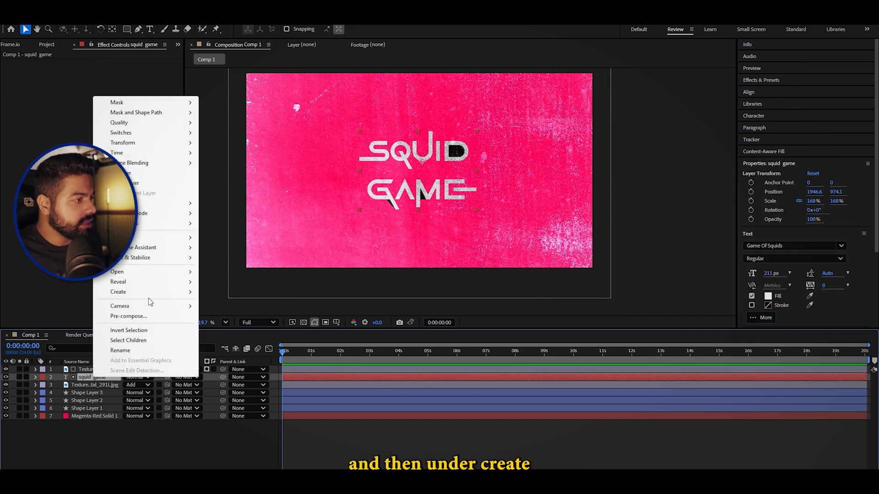
{"action": "mouse_move", "coordinate": [158, 289]}
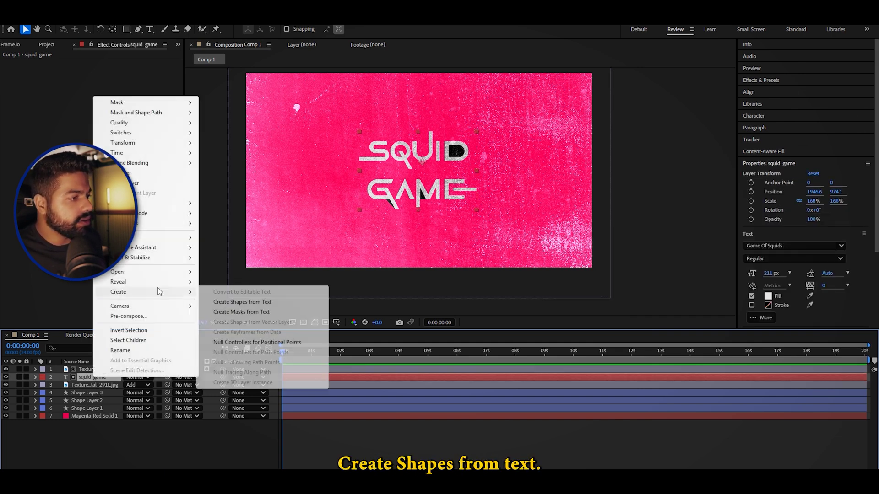
{"action": "left_click", "coordinate": [221, 303]}
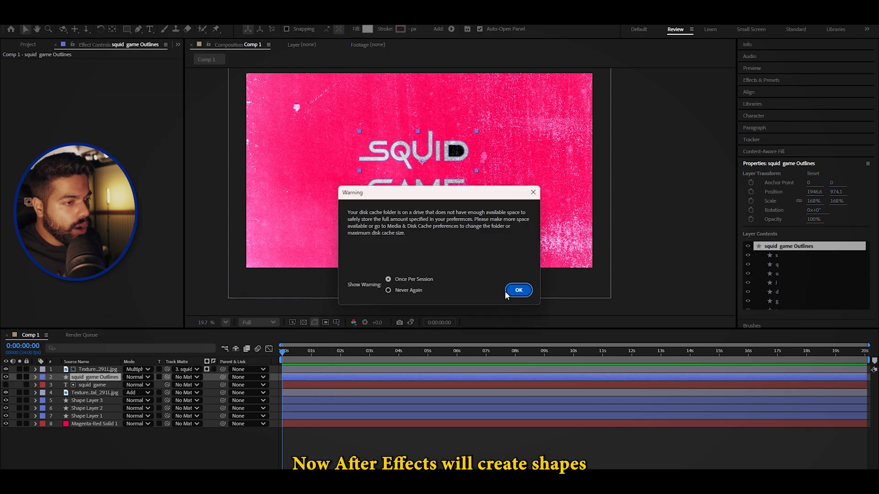
{"action": "left_click", "coordinate": [518, 290]}
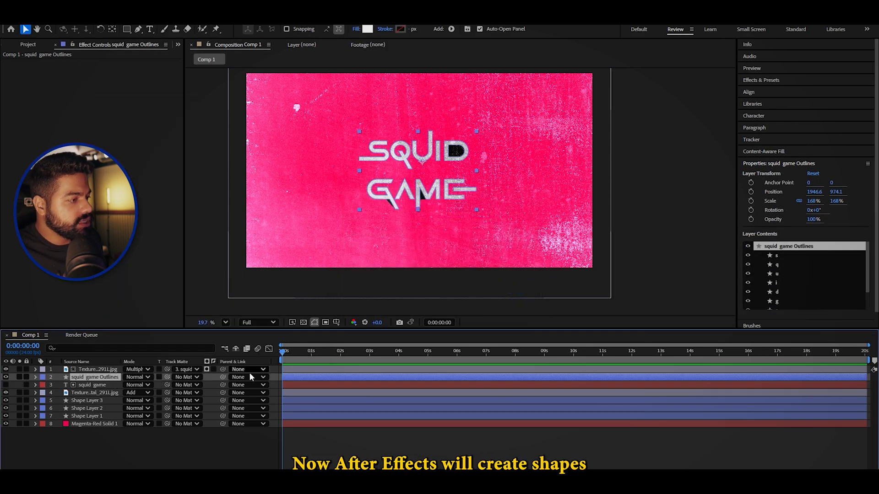
- Expand the squid game Outlines contents and select the s, q, u and i letter groups
{"action": "left_click", "coordinate": [35, 377]}
{"action": "left_click", "coordinate": [44, 385]}
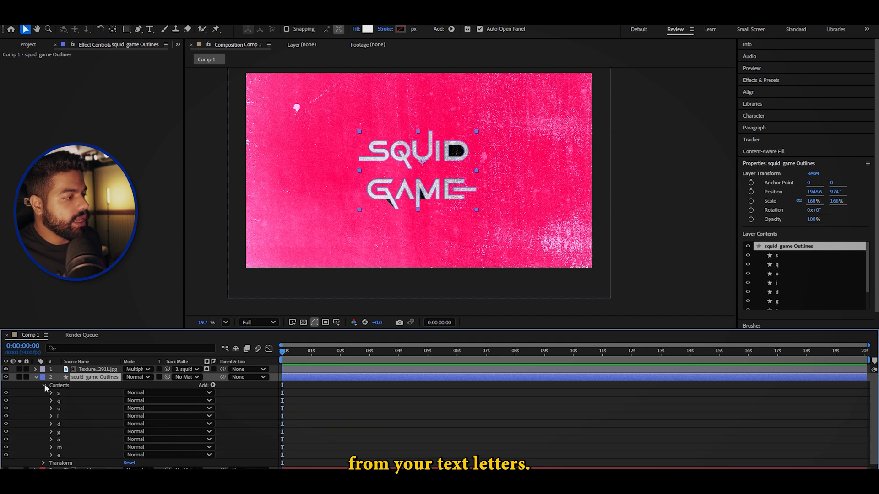
{"action": "left_click", "coordinate": [62, 392]}
{"action": "left_click", "coordinate": [63, 401]}
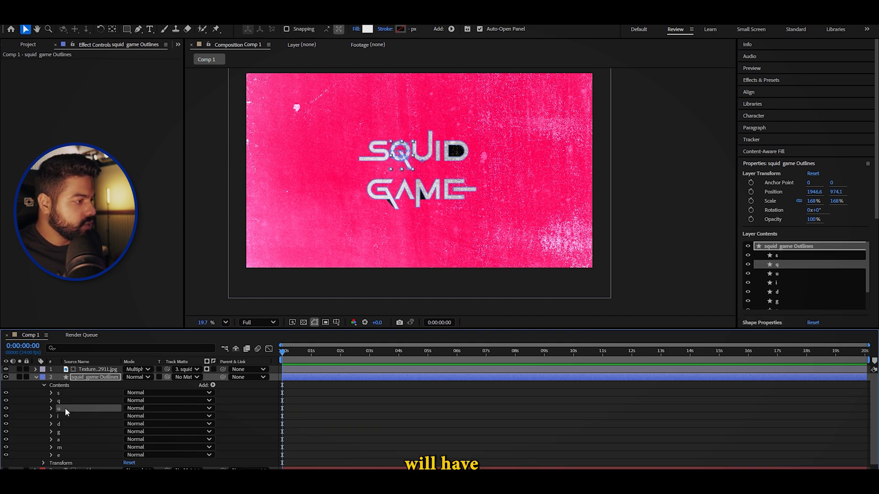
{"action": "left_click", "coordinate": [65, 408]}
{"action": "left_click", "coordinate": [65, 416]}
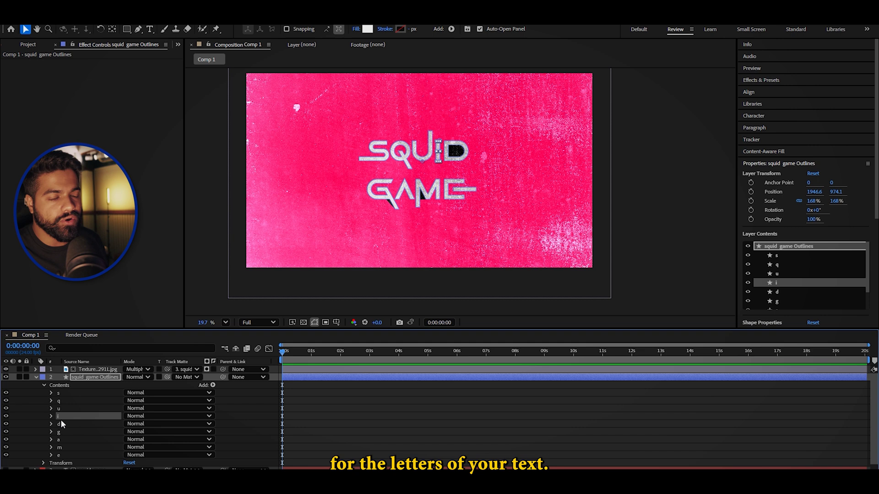
- Inspect the path inside the s letter group, then collapse it again
{"action": "left_click", "coordinate": [51, 393]}
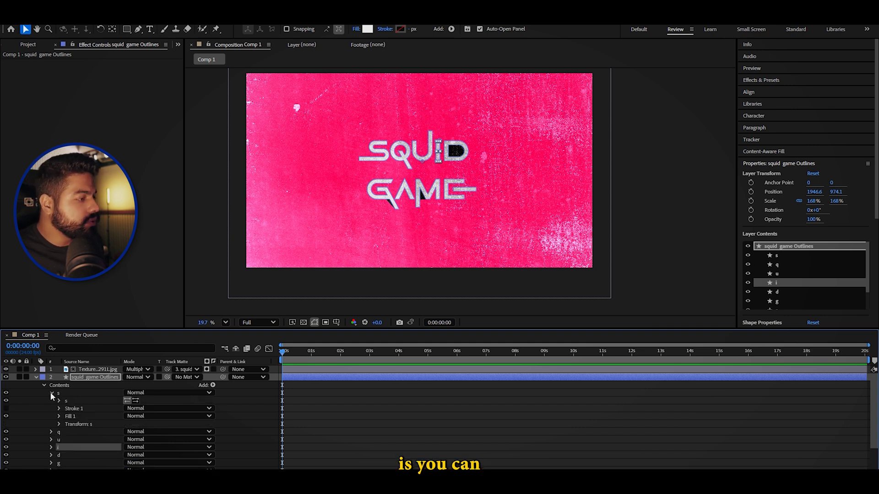
{"action": "left_click", "coordinate": [58, 401]}
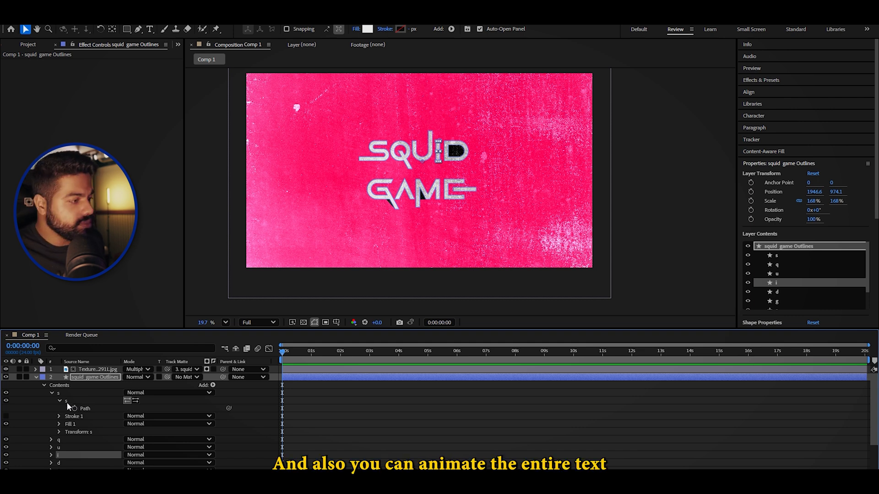
{"action": "left_click", "coordinate": [51, 393]}
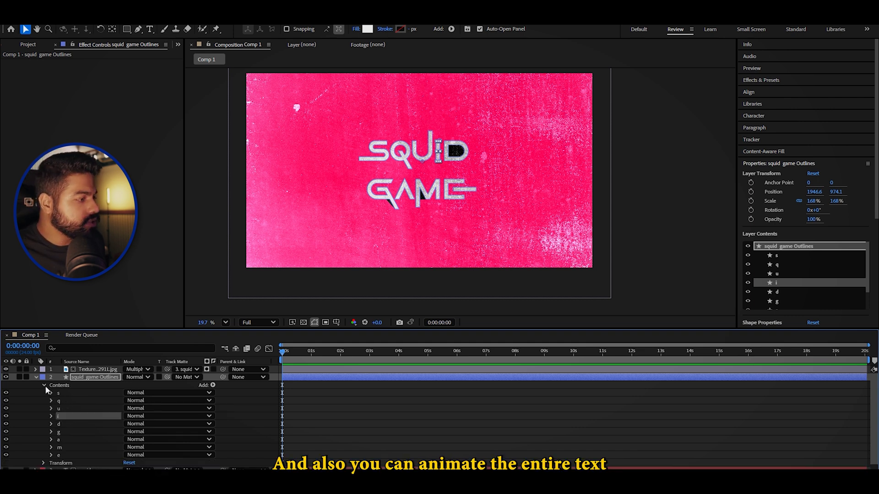
{"action": "left_click", "coordinate": [212, 385]}
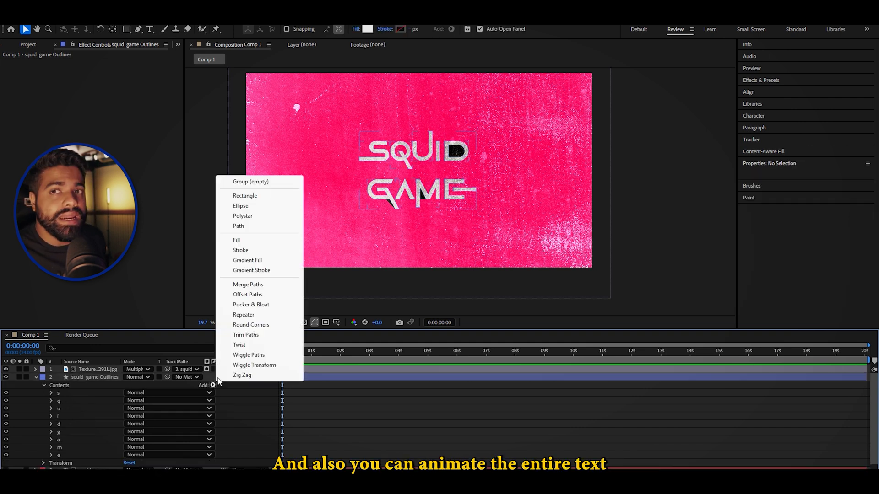
- Add Trim Paths to the Outlines letters and reveal its Start 0.0% and End 100.0% values
{"action": "left_click", "coordinate": [249, 335]}
{"action": "left_click", "coordinate": [52, 463]}
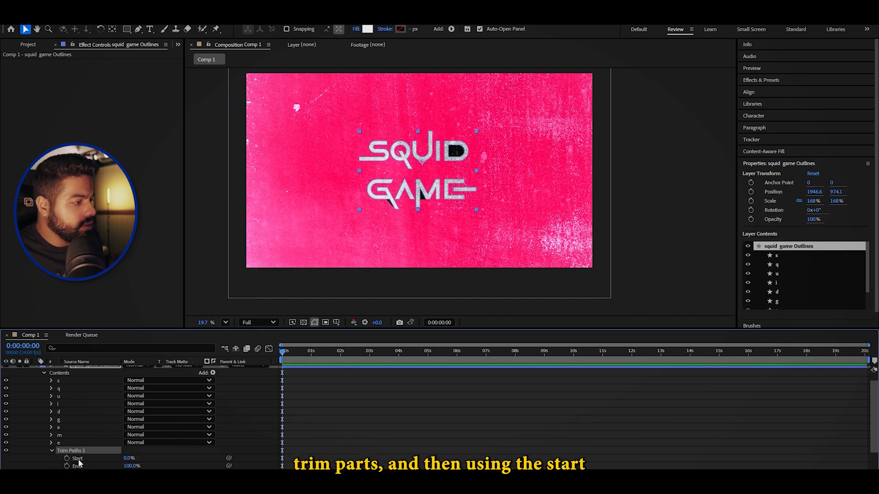
{"action": "scroll", "coordinate": [79, 463], "scroll_direction": "down", "scroll_amount": 2}
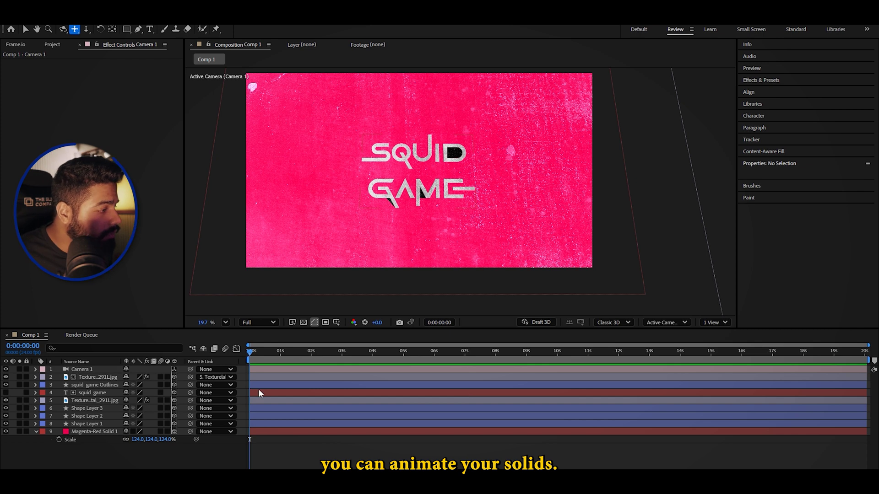
- Keyframe Shape Layers 1–3 Position at about 1.7s, staggering Shape Layer 2's keyframe
{"action": "left_click", "coordinate": [87, 408]}
{"action": "left_click", "coordinate": [88, 415], "text": "ctrl"}
{"action": "left_click", "coordinate": [85, 423], "text": "ctrl"}
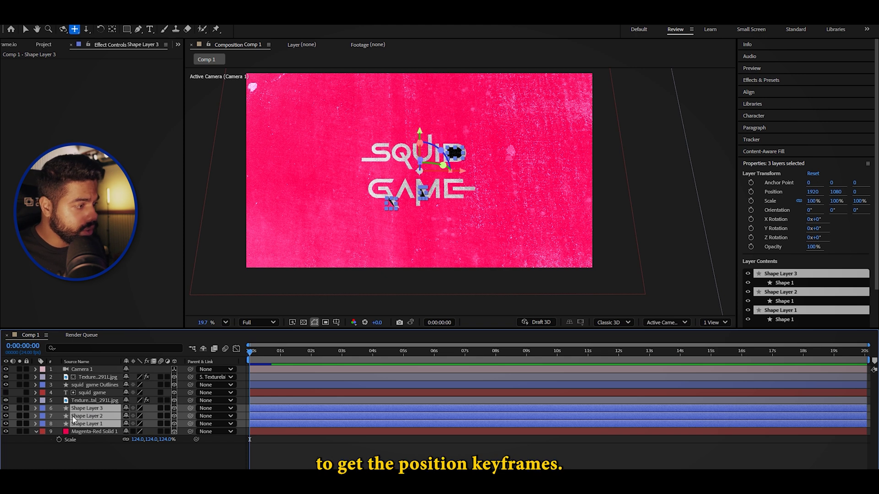
{"action": "key", "text": "p"}
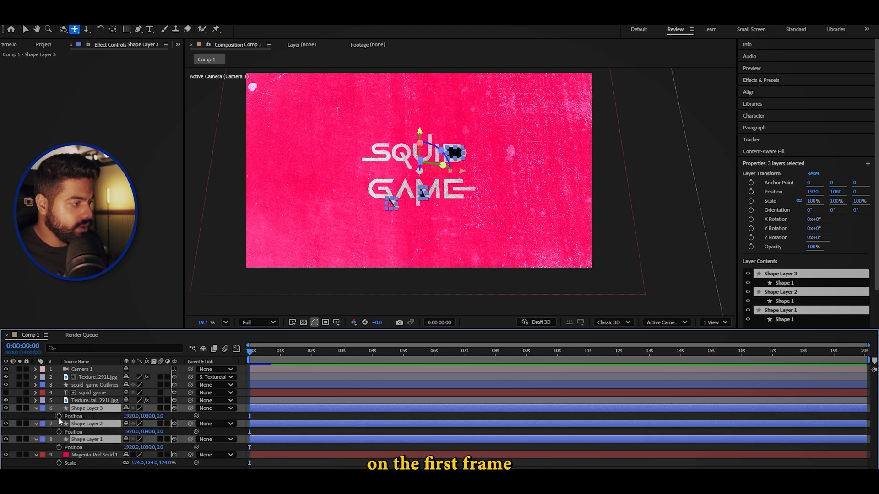
{"action": "left_click", "coordinate": [59, 432]}
{"action": "left_click", "coordinate": [59, 416]}
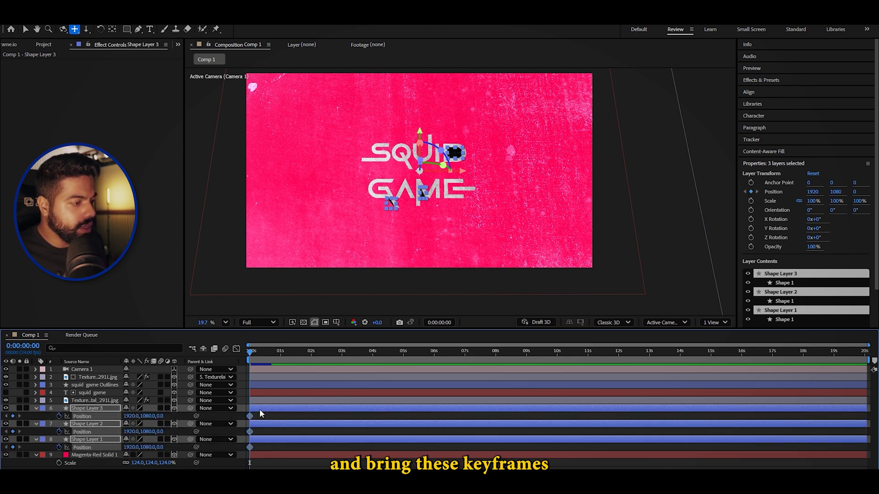
{"action": "left_click_drag", "start_coordinate": [251, 416], "coordinate": [325, 450]}
{"action": "left_click", "coordinate": [301, 432]}
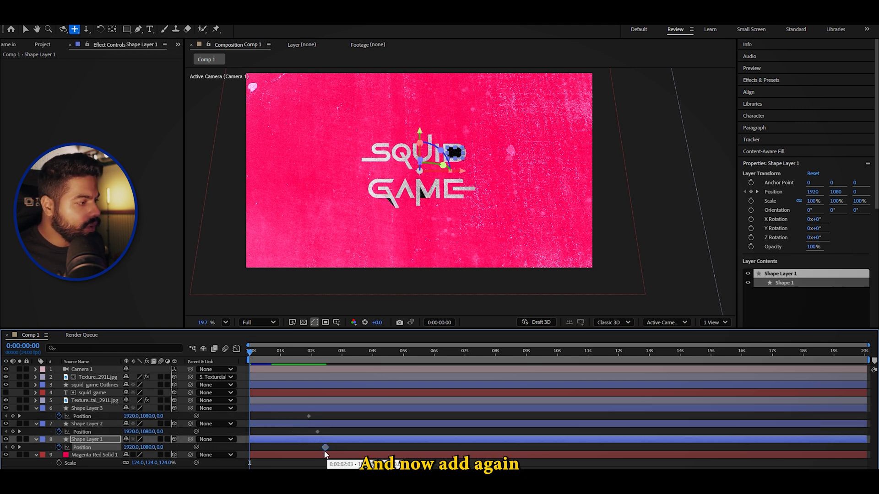
- Add 0s Position keyframes, offset Shape Layer 3's starting position down-right, and preview
{"action": "left_click", "coordinate": [13, 416]}
{"action": "left_click", "coordinate": [13, 432]}
{"action": "left_click", "coordinate": [13, 448]}
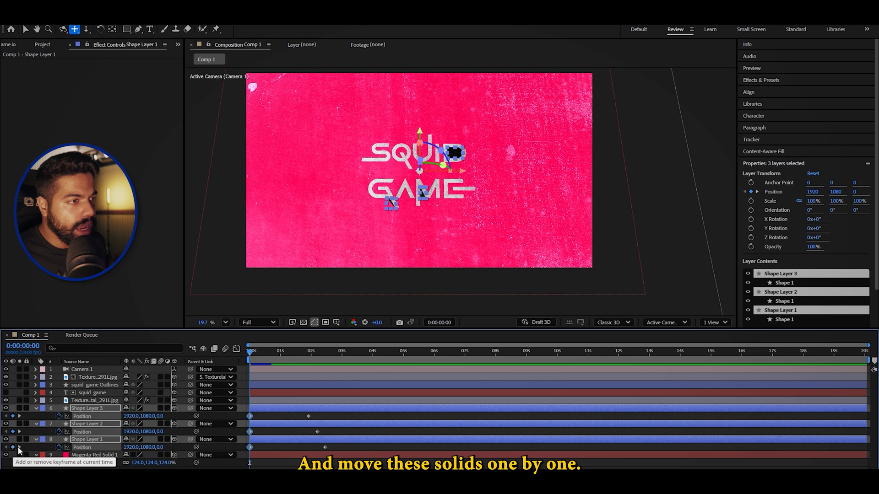
{"action": "key", "text": "v"}
{"action": "left_click", "coordinate": [461, 163]}
{"action": "left_click_drag", "start_coordinate": [392, 206], "coordinate": [399, 227]}
{"action": "key", "text": "space"}
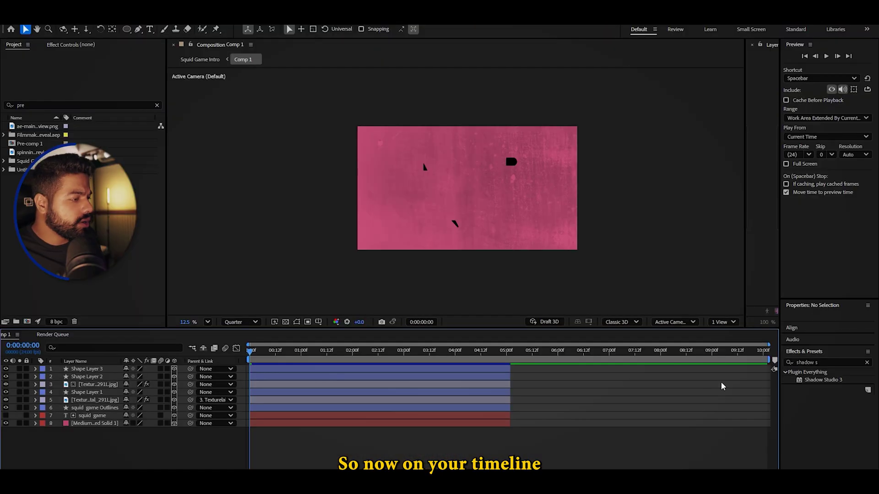
- Create Camera 1 as a Two-Node Camera using the 35mm lens preset
{"action": "right_click", "coordinate": [166, 454]}
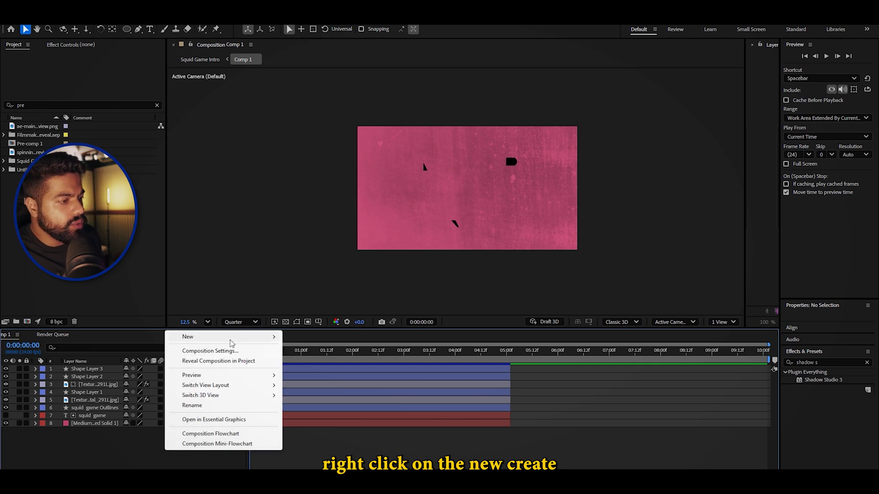
{"action": "mouse_move", "coordinate": [232, 343]}
{"action": "left_click", "coordinate": [343, 377]}
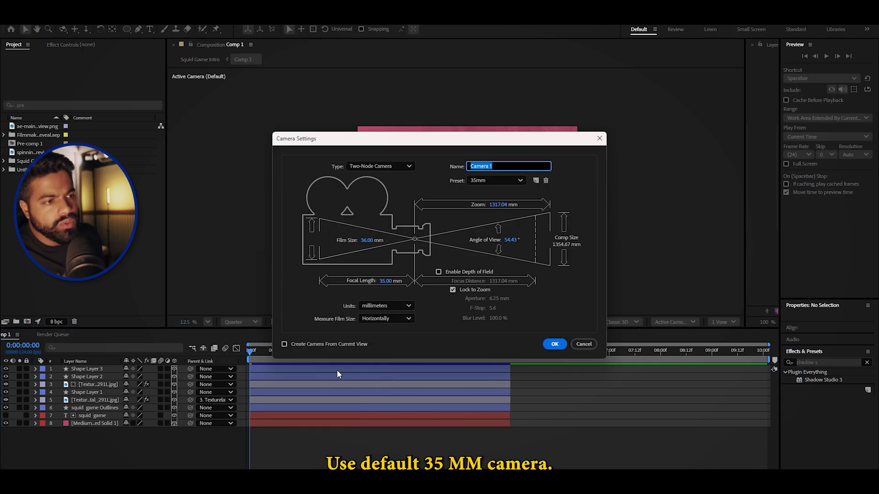
{"action": "left_click", "coordinate": [487, 181]}
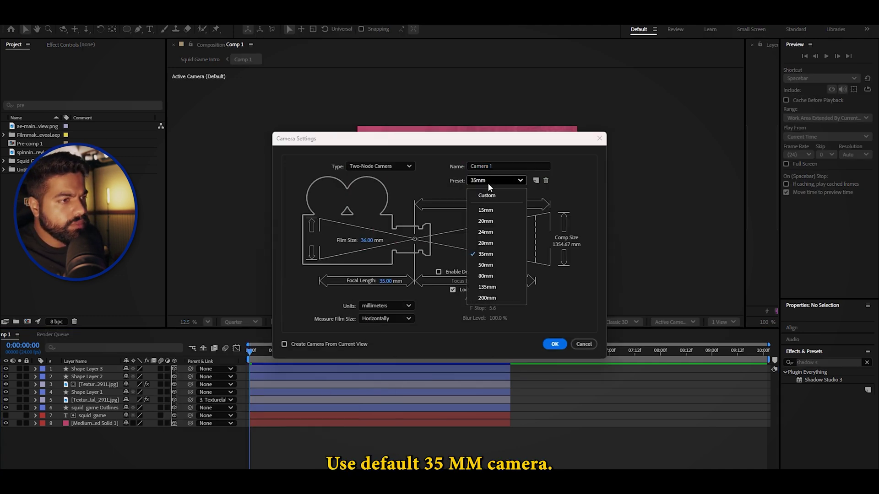
{"action": "left_click", "coordinate": [485, 254]}
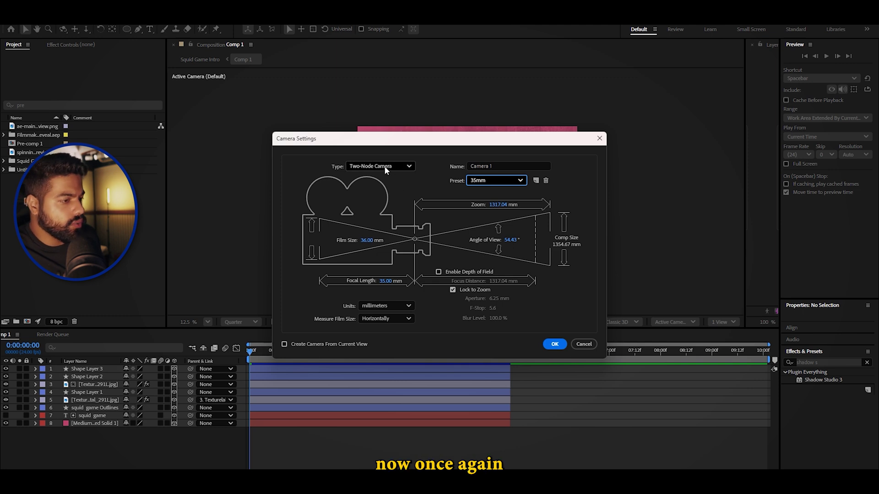
{"action": "left_click", "coordinate": [548, 342]}
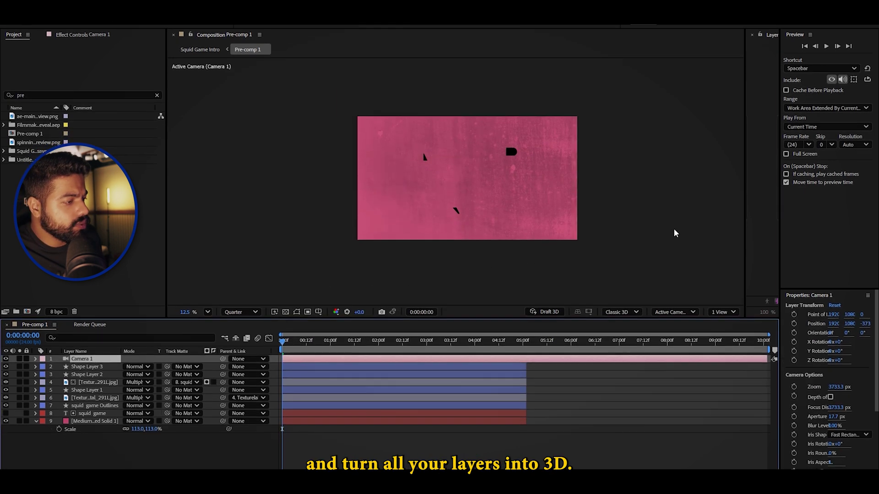
- Make every layer below the camera 3D and turn on Camera 1's Depth of Field
{"action": "left_click", "coordinate": [184, 461]}
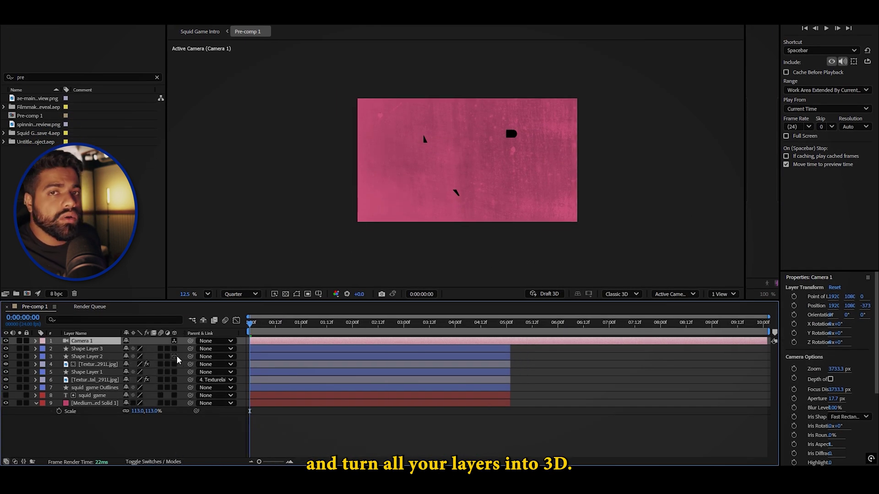
{"action": "left_click_drag", "start_coordinate": [174, 349], "coordinate": [174, 402]}
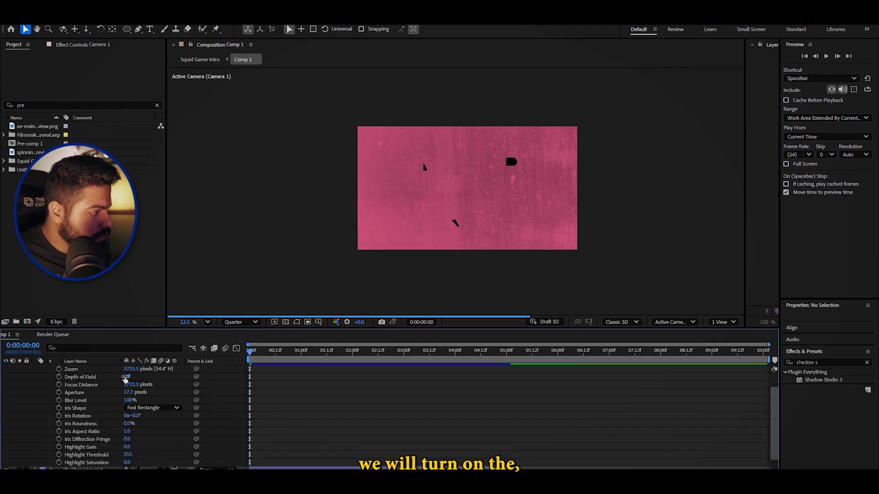
{"action": "left_click", "coordinate": [127, 377]}
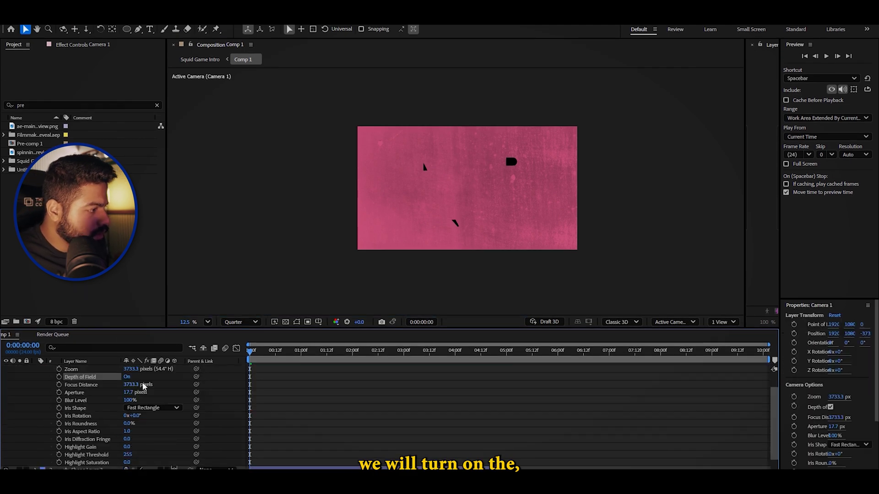
- Set 0s keyframes on Camera 1's transform properties, including Point of Interest and Zoom
{"action": "scroll", "coordinate": [152, 384], "scroll_direction": "up", "scroll_amount": 2}
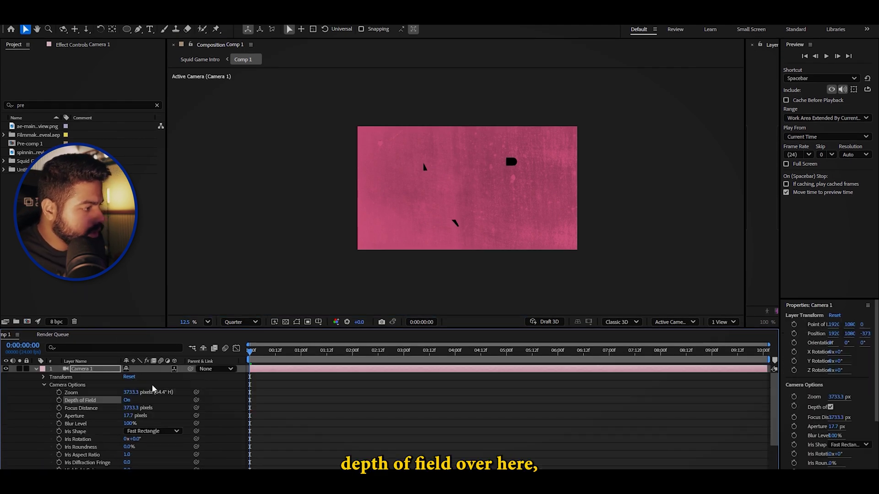
{"action": "left_click", "coordinate": [43, 377]}
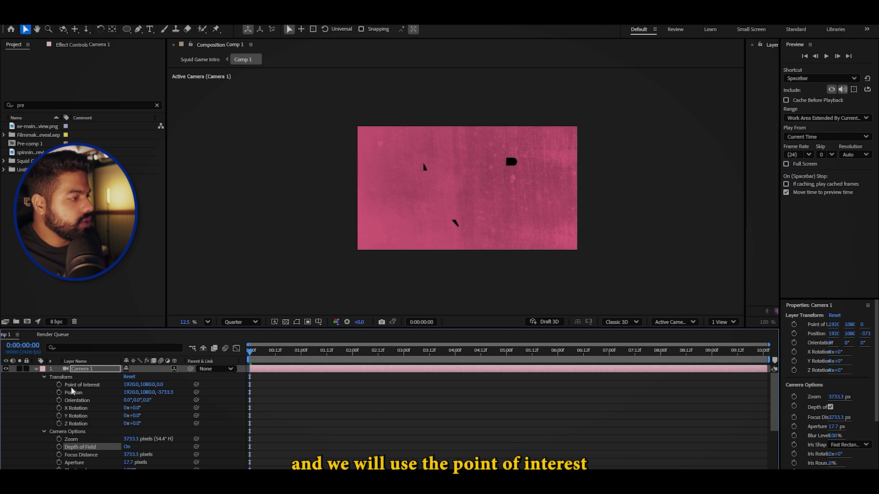
{"action": "left_click", "coordinate": [59, 385]}
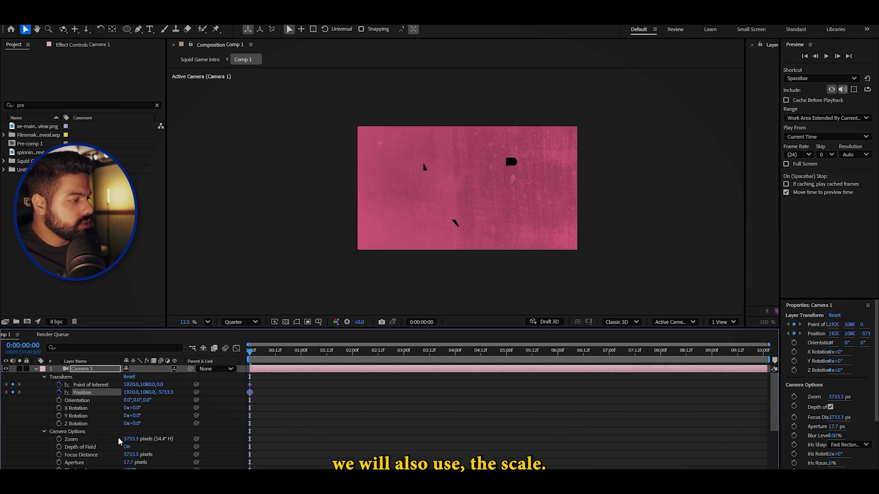
{"action": "left_click", "coordinate": [59, 439]}
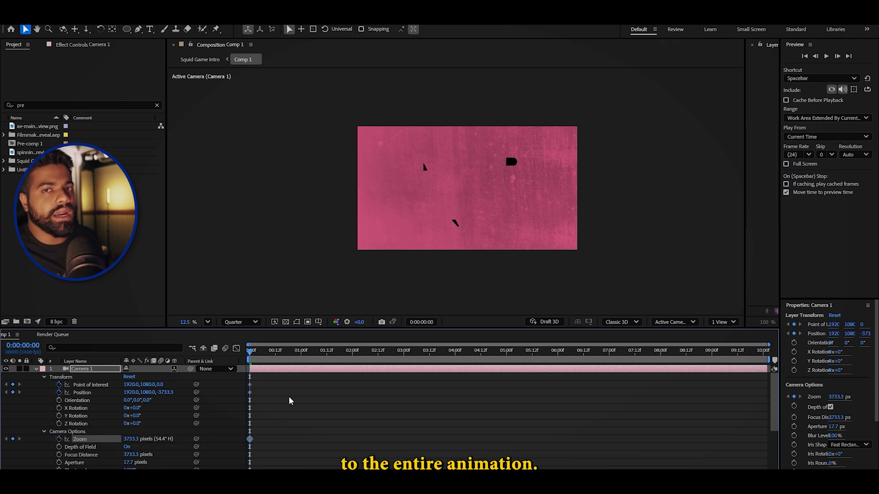
- Shift Camera 1's starting position downward and parent one texture layer to the other
{"action": "left_click", "coordinate": [264, 387]}
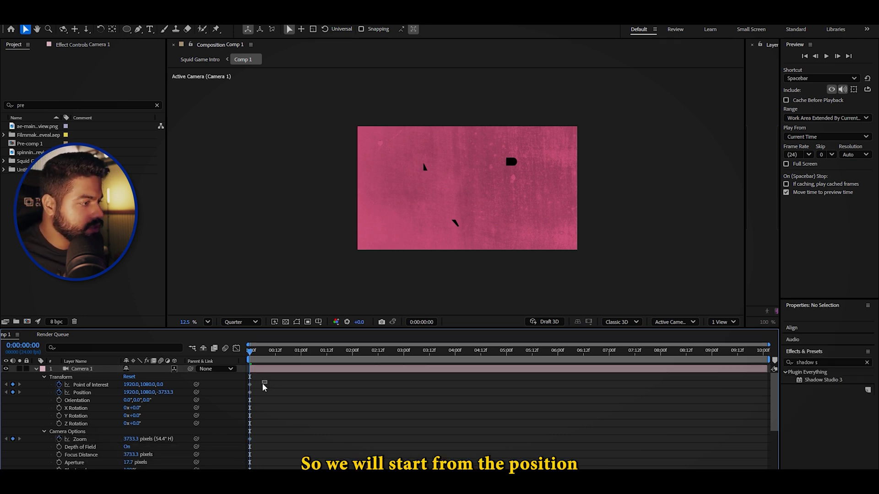
{"action": "left_click_drag", "start_coordinate": [134, 393], "coordinate": [320, 412]}
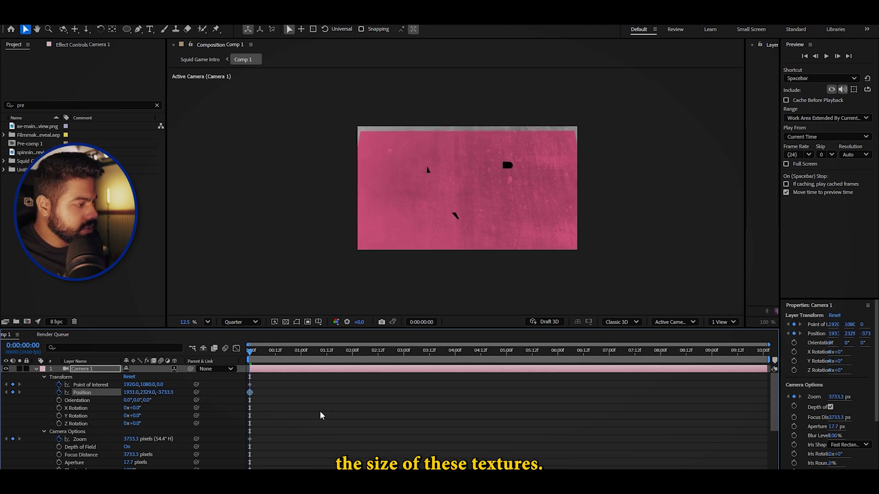
{"action": "key", "text": "u"}
{"action": "left_click", "coordinate": [178, 392]}
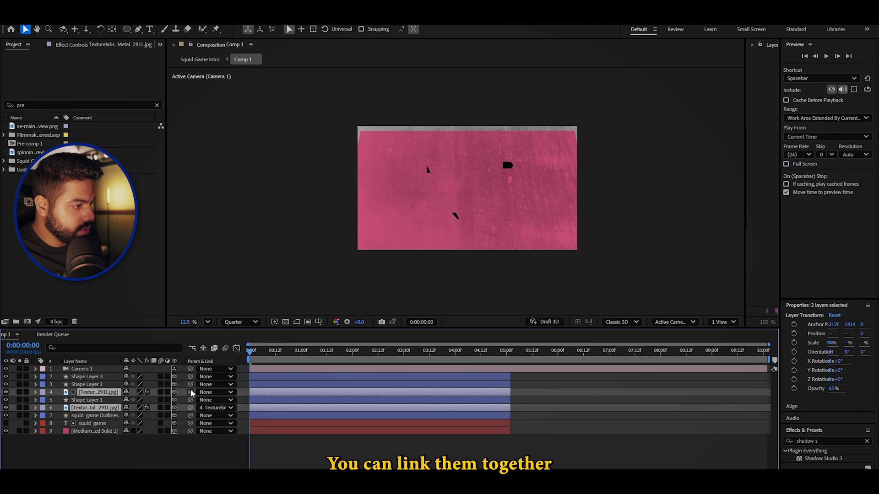
{"action": "left_click_drag", "start_coordinate": [190, 392], "coordinate": [143, 397]}
- Scale the texture layers to 110% and 122% and the background solid to 145%
{"action": "key", "text": "s"}
{"action": "left_click", "coordinate": [103, 447]}
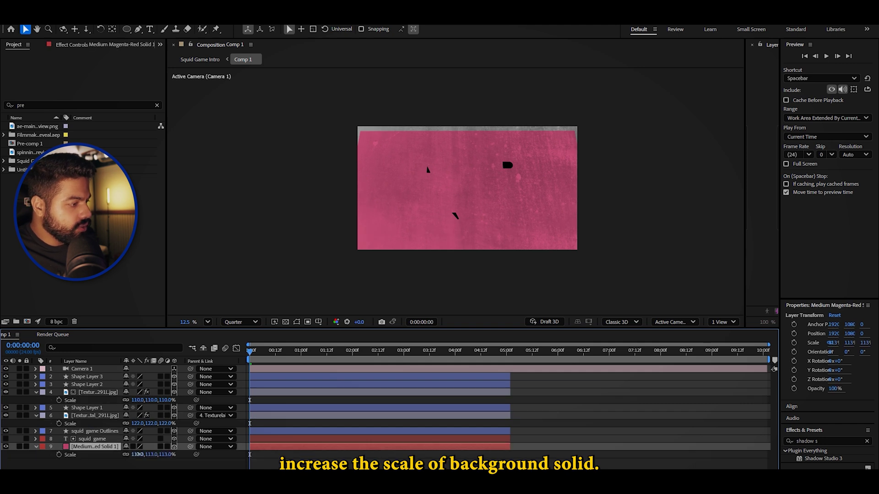
{"action": "left_click_drag", "start_coordinate": [137, 455], "coordinate": [151, 454]}
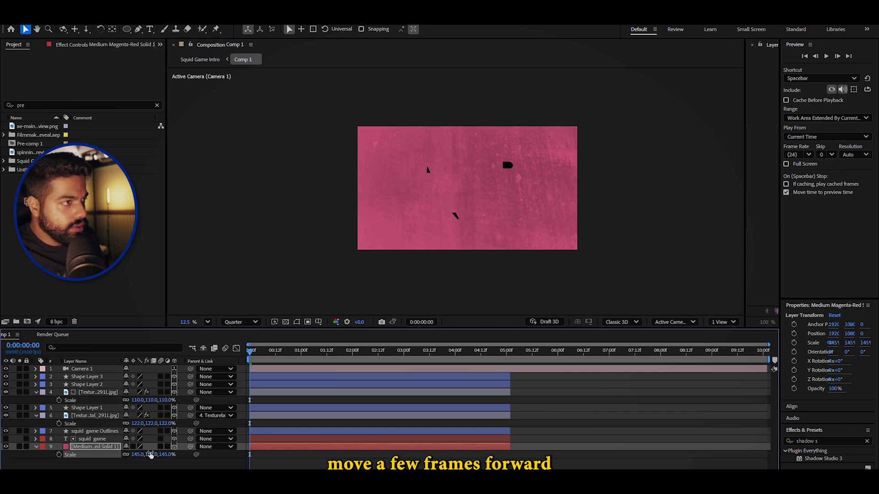
{"action": "left_click", "coordinate": [36, 368]}
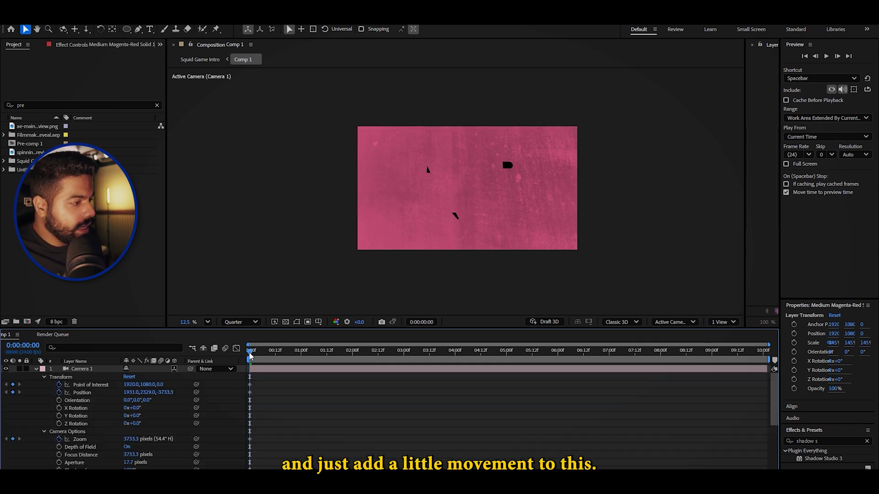
- At 0:22, increase Camera 1's Zoom and centre the SQUID GAME title with Track XY Camera
{"action": "left_click_drag", "start_coordinate": [250, 356], "coordinate": [284, 364]}
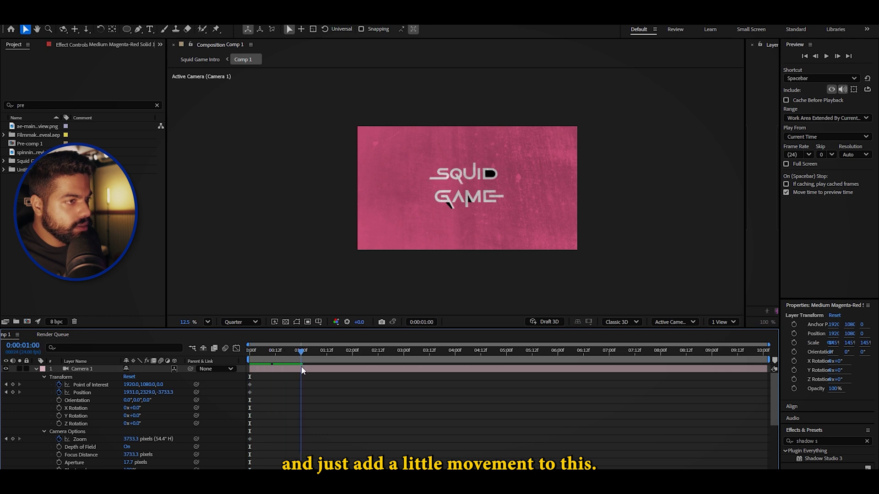
{"action": "left_click", "coordinate": [302, 370]}
{"action": "key", "text": "Page_Up"}
{"action": "key", "text": "Page_Up"}
{"action": "left_click_drag", "start_coordinate": [137, 439], "coordinate": [148, 439]}
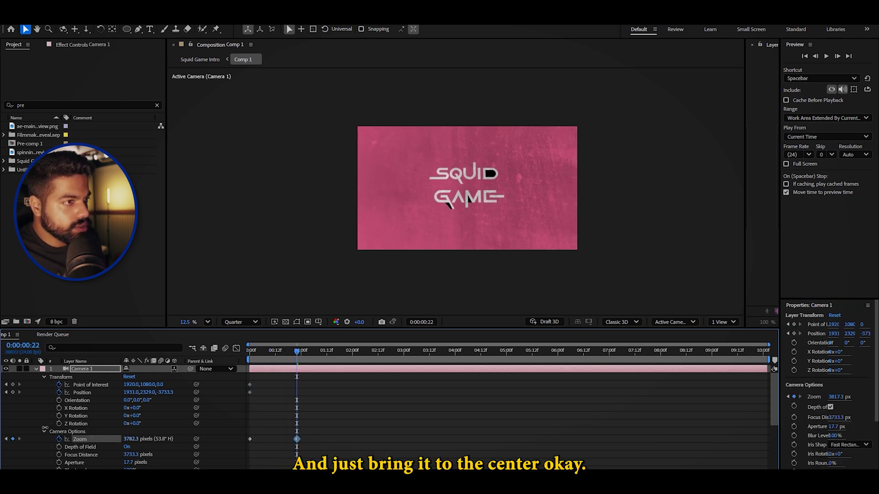
{"action": "key", "text": "c"}
{"action": "left_click_drag", "start_coordinate": [463, 176], "coordinate": [466, 181]}
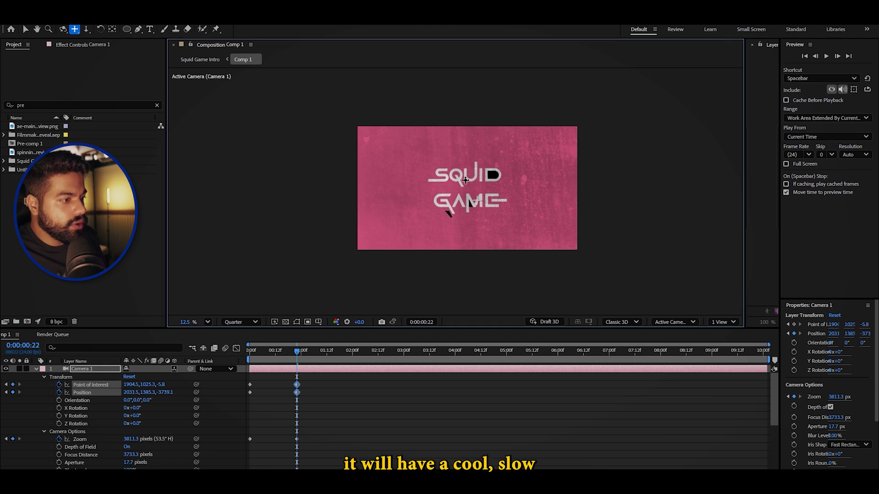
- Preview the finished title animation with its camera push-in from the start
{"action": "key", "text": "Home"}
{"action": "key", "text": "space"}
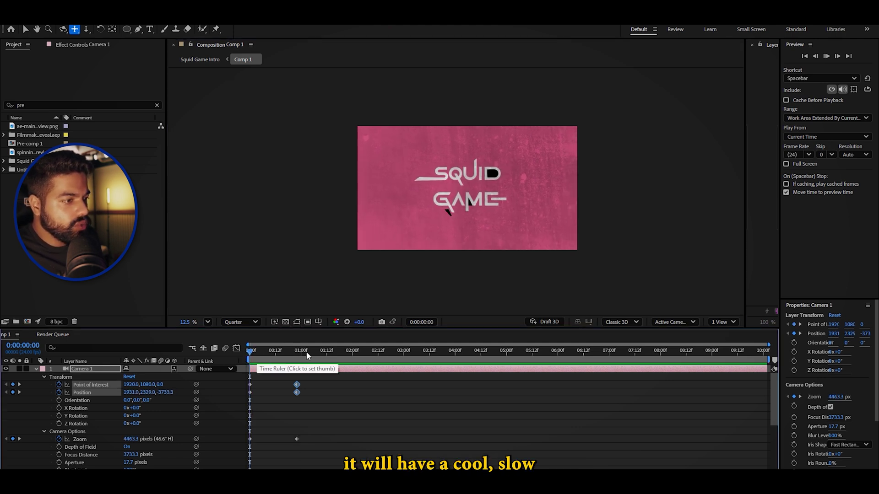
{"action": "left_click", "coordinate": [304, 362]}
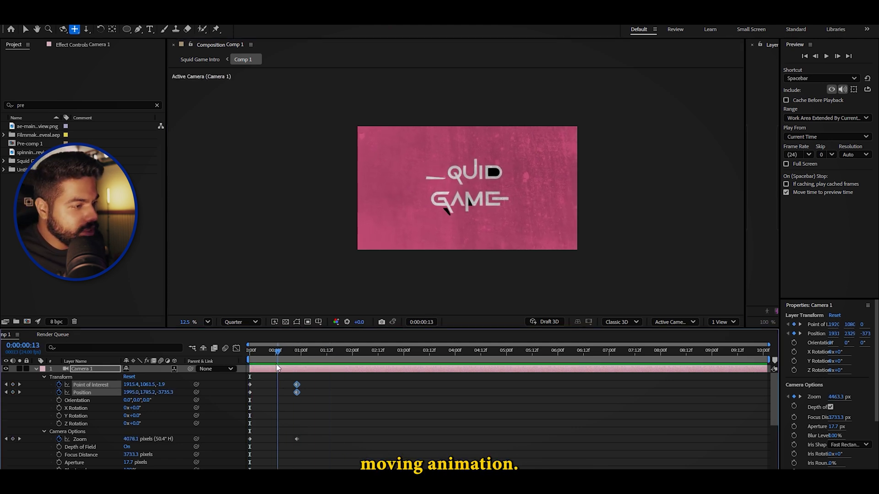
{"action": "left_click_drag", "start_coordinate": [276, 366], "coordinate": [240, 359]}
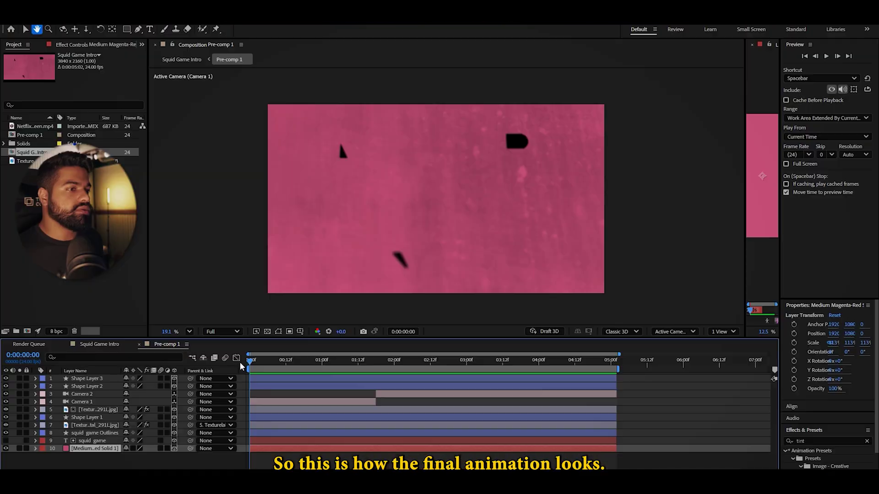
{"action": "key", "text": "space"}
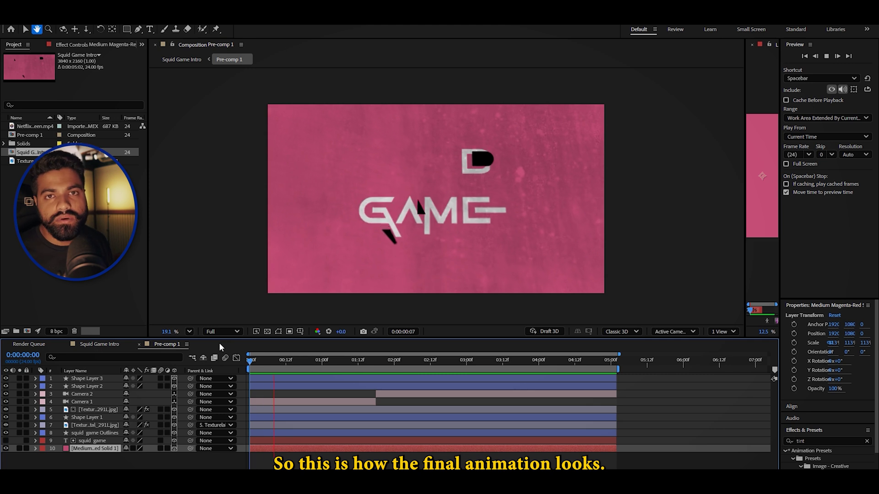